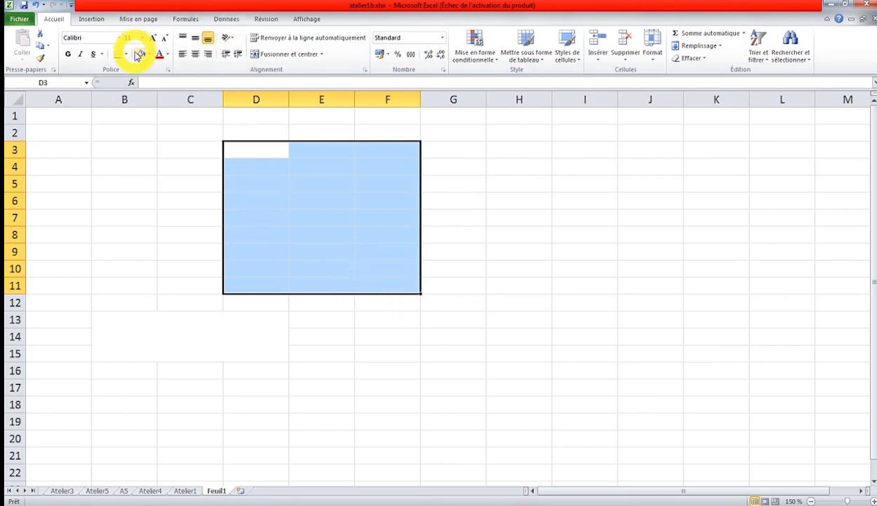
Apply outside borders to the range D3:F11 and enter its reference D3:F11 in the merged cell B13
{"action": "left_click", "coordinate": [125, 54]}
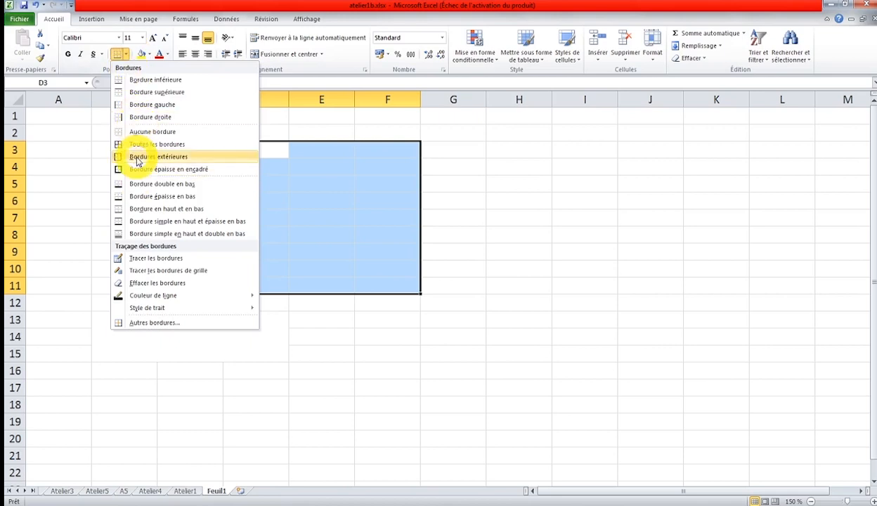
{"action": "left_click", "coordinate": [134, 156]}
{"action": "left_click", "coordinate": [173, 334]}
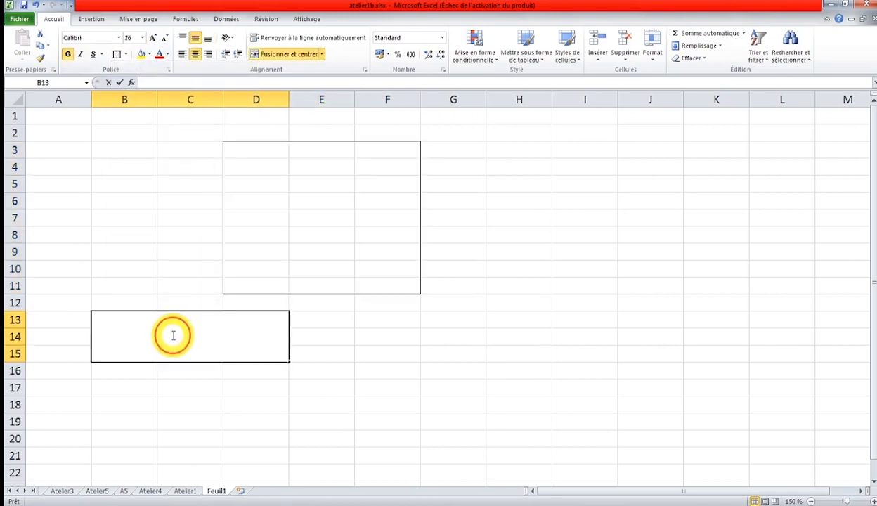
{"action": "type", "text": "D3"}
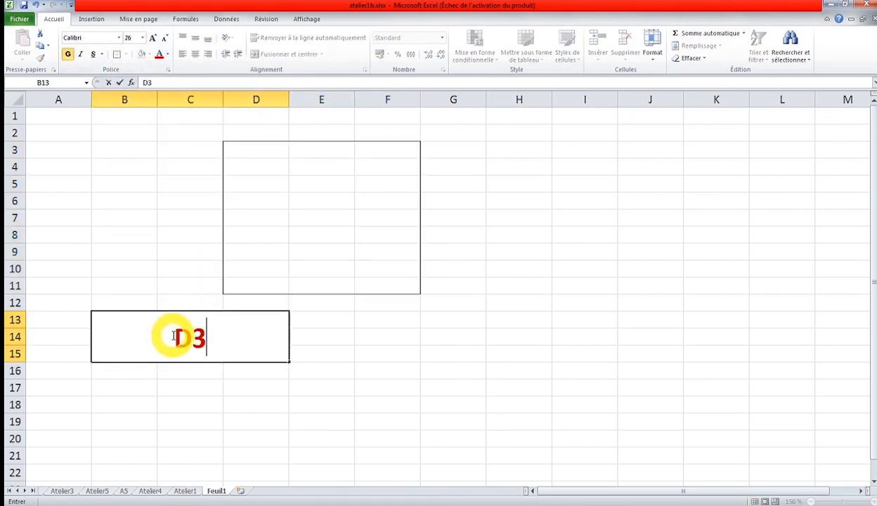
{"action": "type", "text": ":"}
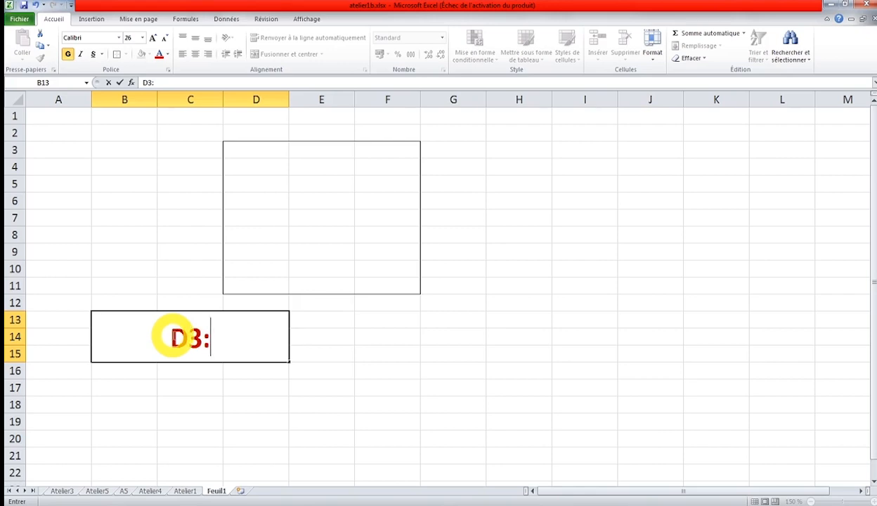
{"action": "type", "text": "F"}
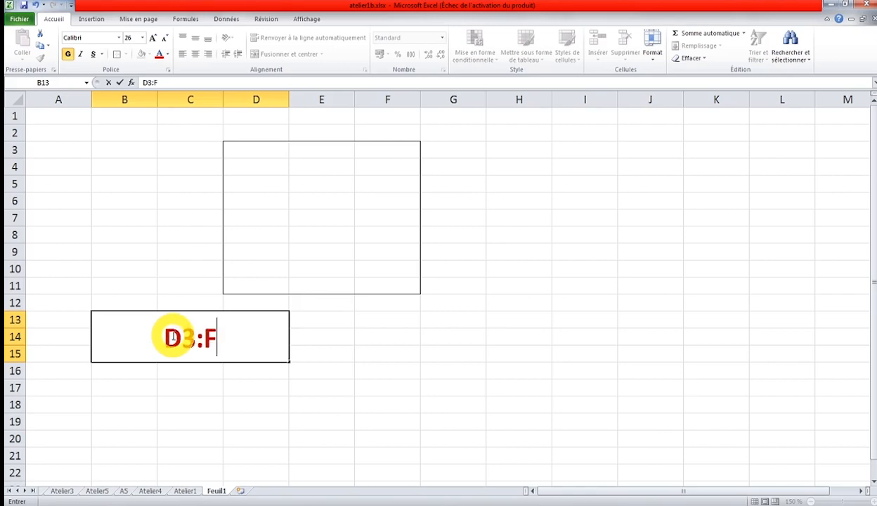
{"action": "type", "text": "11"}
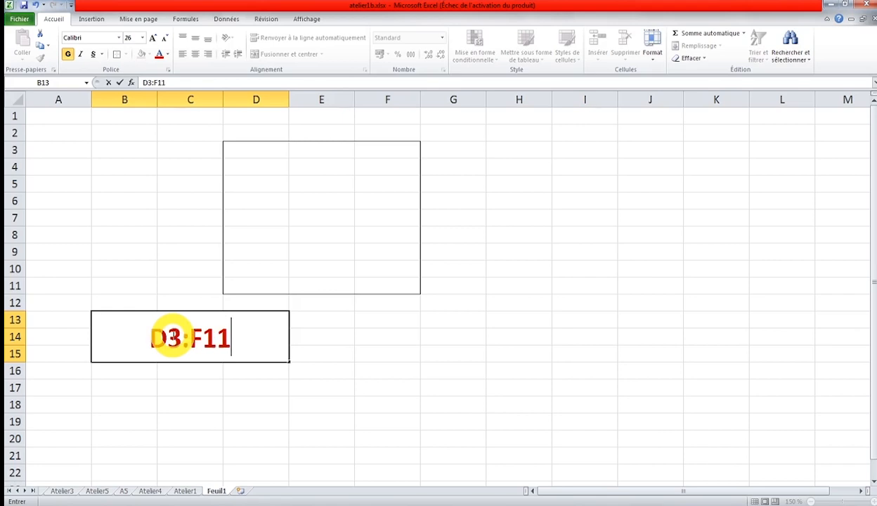
{"action": "left_click", "coordinate": [453, 285]}
Apply outside borders to the range B2:G10
{"action": "left_click", "coordinate": [143, 134]}
{"action": "left_click_drag", "start_coordinate": [142, 133], "coordinate": [446, 271]}
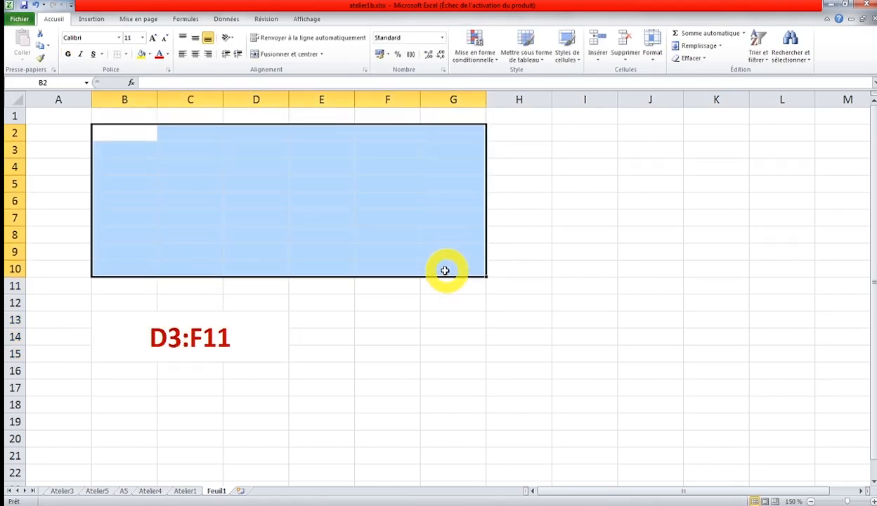
{"action": "left_click", "coordinate": [127, 55]}
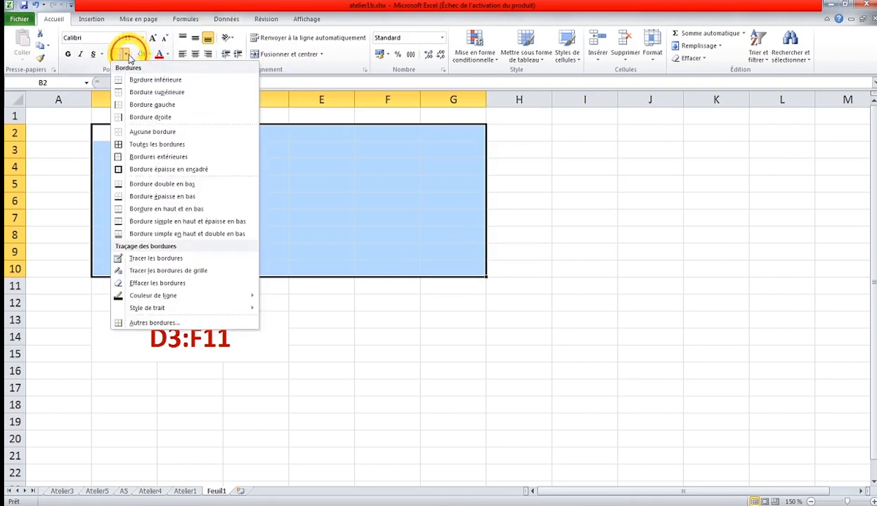
{"action": "left_click", "coordinate": [123, 158]}
{"action": "left_click", "coordinate": [121, 150]}
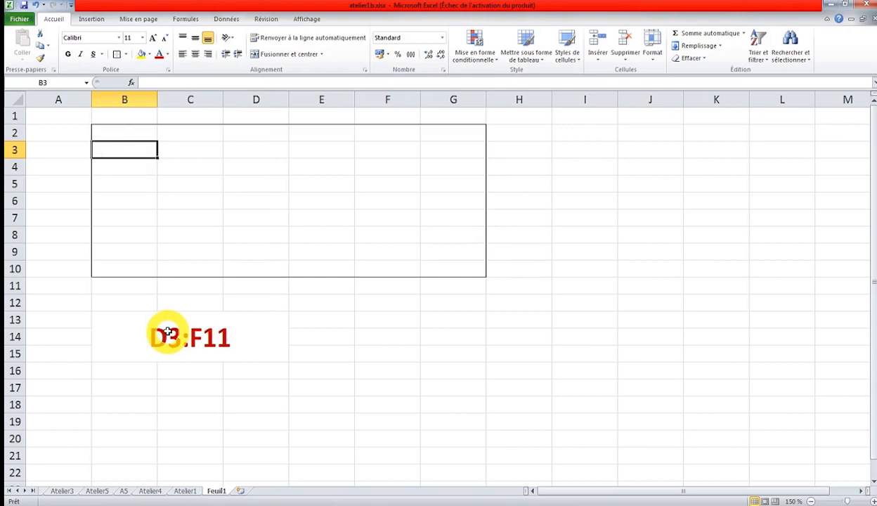
Edit the range reference in the merged cell B13 to read B2:G10
{"action": "double_click", "coordinate": [168, 332]}
{"action": "key", "text": "BackSpace"}
{"action": "type", "text": "B"}
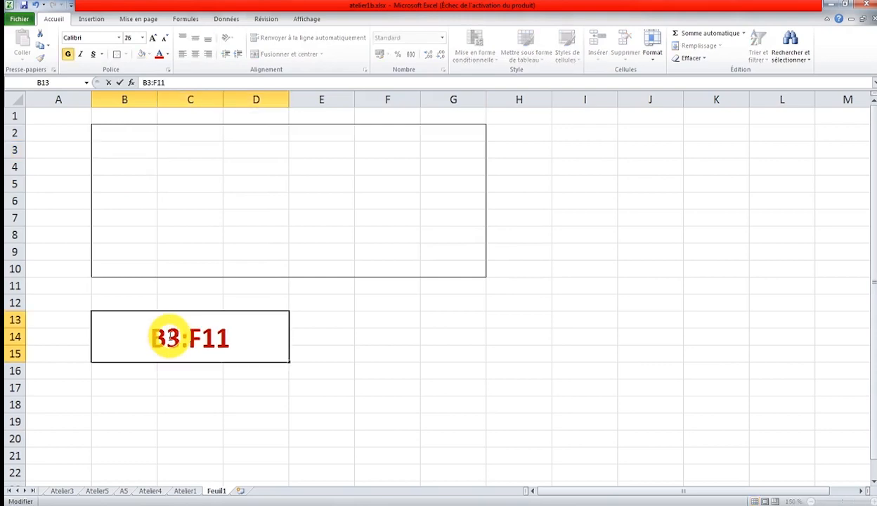
{"action": "key", "text": "BackSpace"}
{"action": "type", "text": "2"}
{"action": "key", "text": "Right"}
{"action": "key", "text": "Right"}
{"action": "key", "text": "BackSpace"}
{"action": "type", "text": "G"}
{"action": "key", "text": "Right"}
{"action": "key", "text": "Right"}
{"action": "key", "text": "BackSpace"}
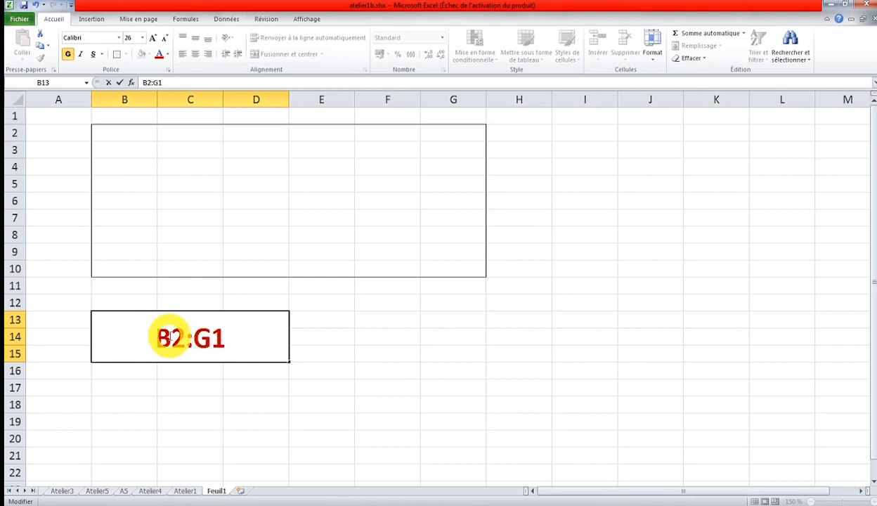
{"action": "type", "text": "0"}
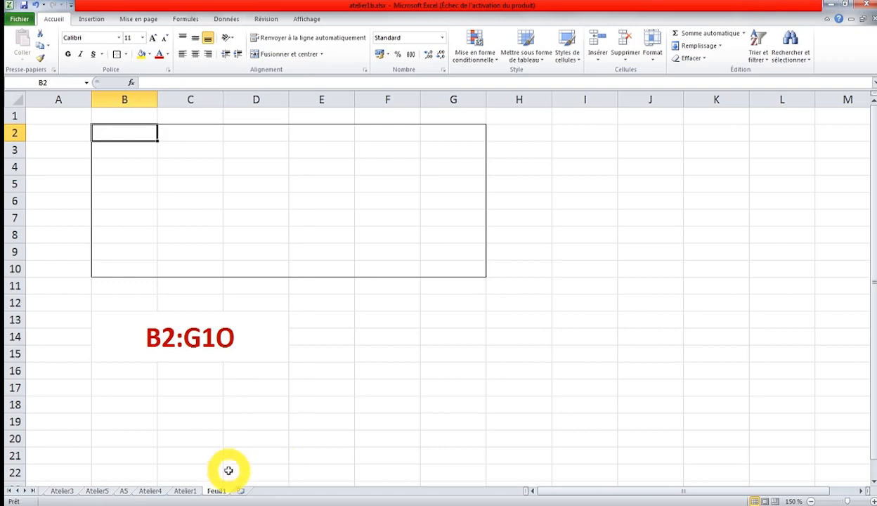
Switch to the Atelier1 sheet and examine the grade table and the result cells for class average, maximum and minimum
{"action": "left_click", "coordinate": [200, 493]}
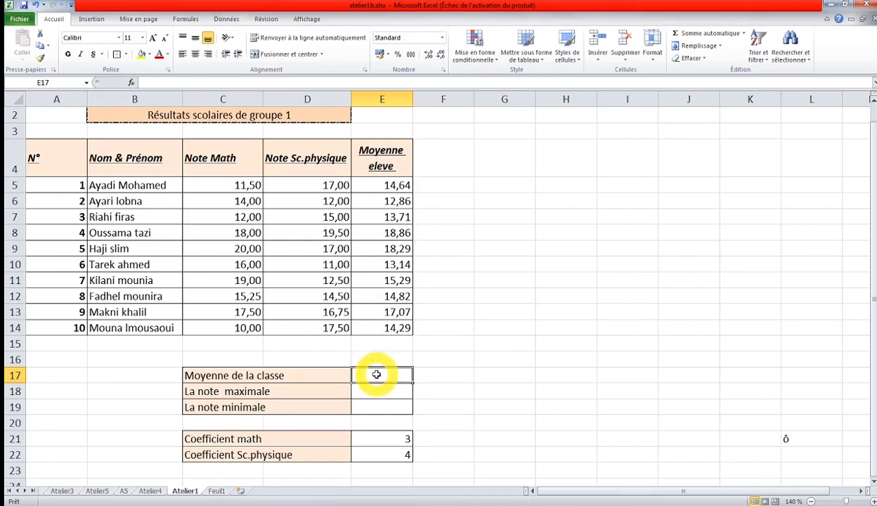
{"action": "double_click", "coordinate": [363, 391]}
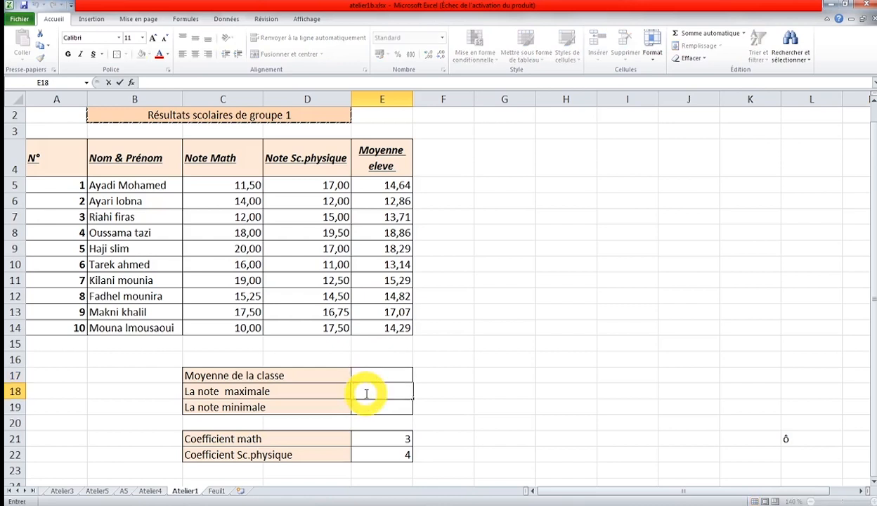
{"action": "left_click", "coordinate": [365, 406]}
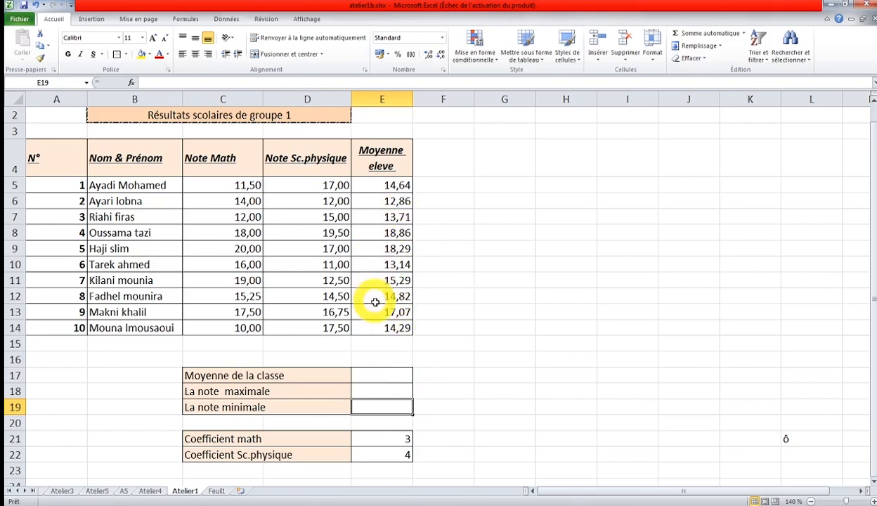
{"action": "left_click", "coordinate": [440, 306]}
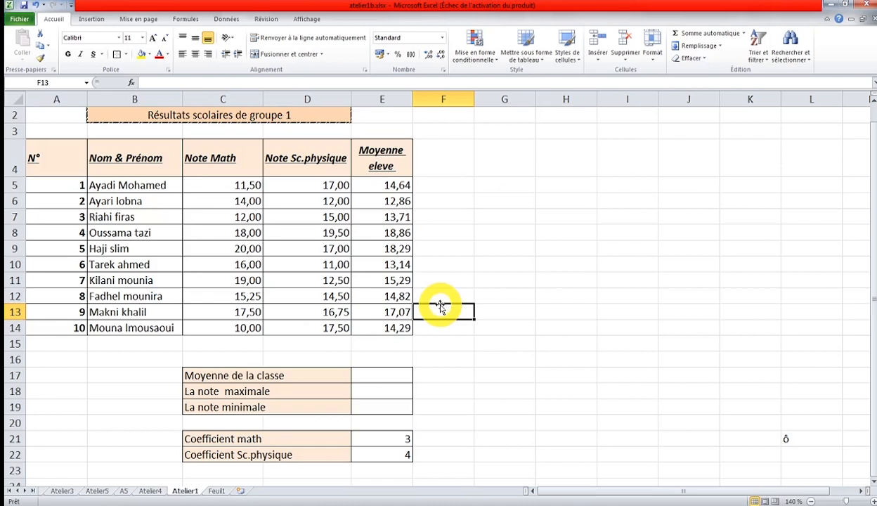
{"action": "left_click", "coordinate": [469, 296]}
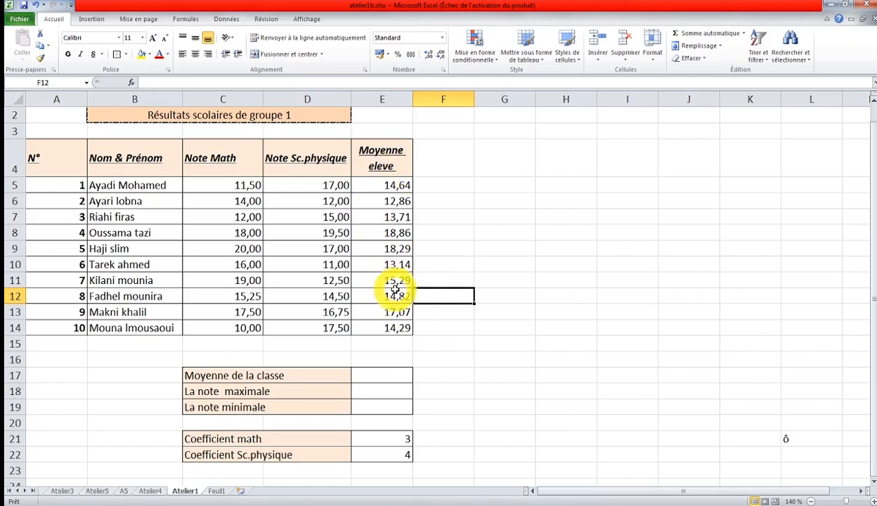
Start inserting a function in cell E17 for Moyenne de la classe and list the functions of the category Tous
{"action": "left_click", "coordinate": [390, 375]}
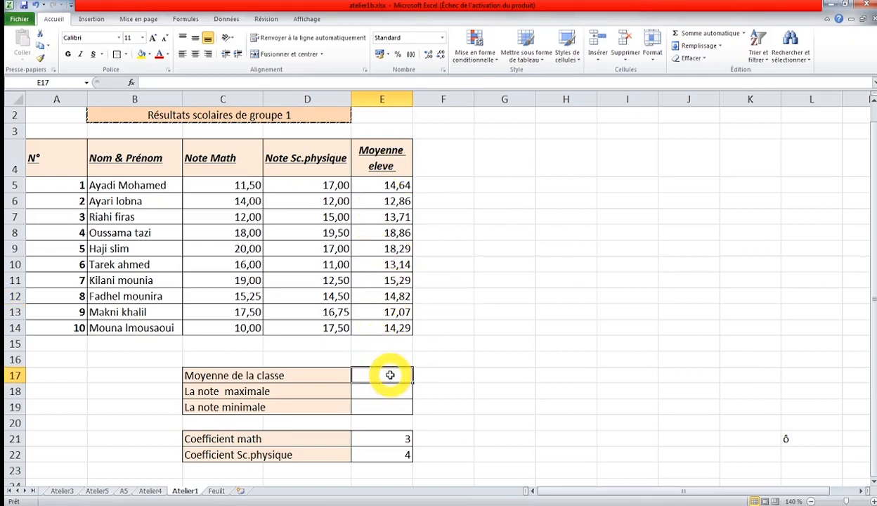
{"action": "double_click", "coordinate": [390, 375]}
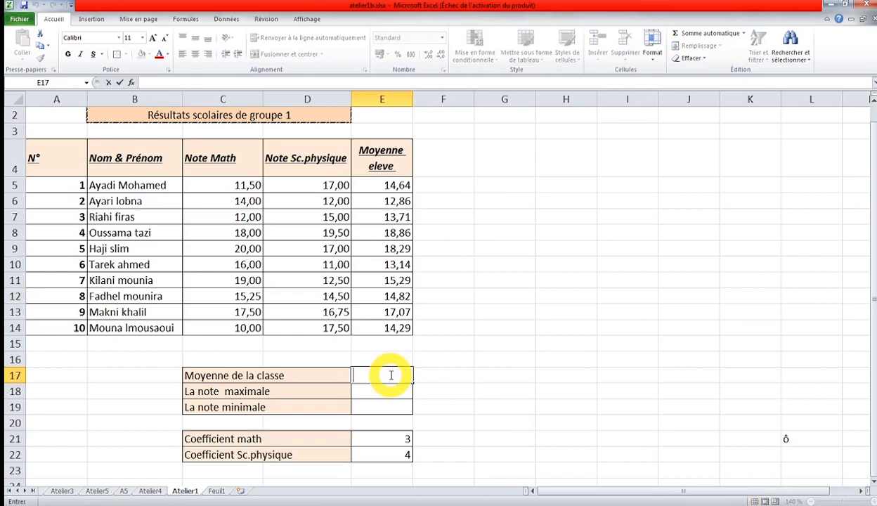
{"action": "left_click", "coordinate": [134, 83]}
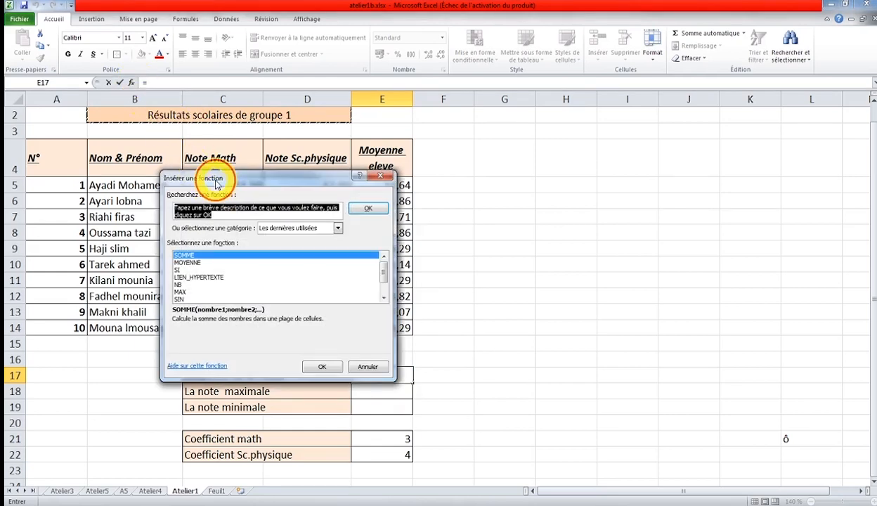
{"action": "left_click_drag", "start_coordinate": [217, 181], "coordinate": [490, 151]}
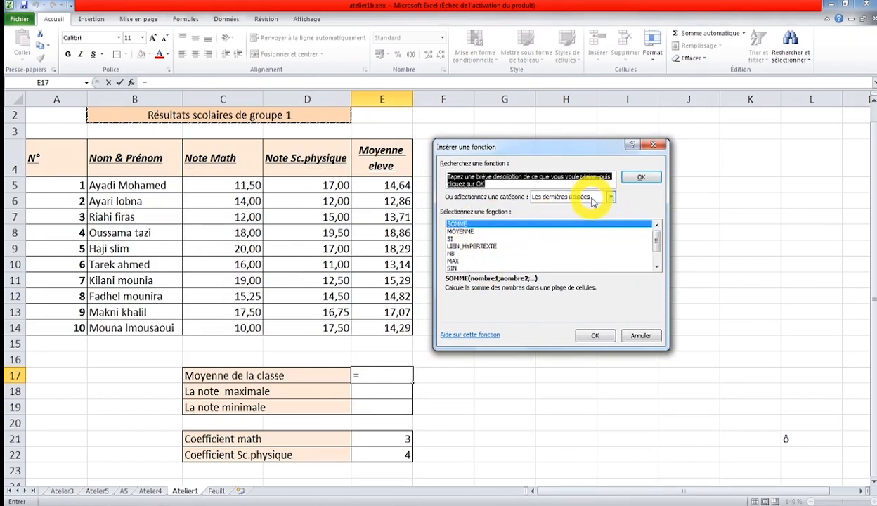
{"action": "left_click", "coordinate": [609, 198]}
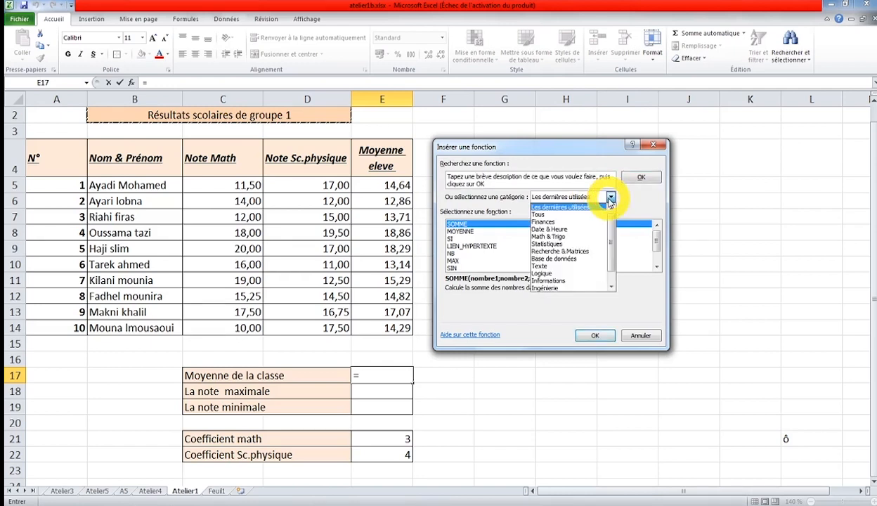
{"action": "left_click", "coordinate": [587, 214]}
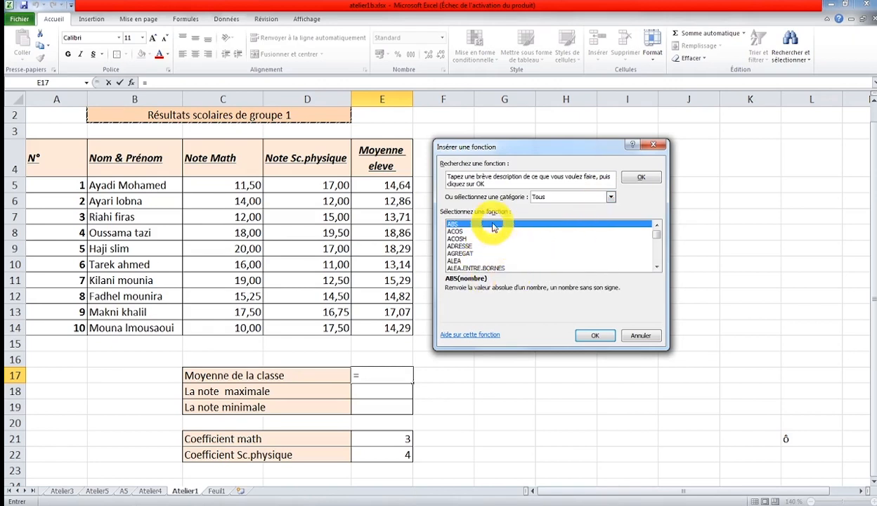
Find the MOYENNE function among the functions starting with M and choose it for the class average
{"action": "left_click", "coordinate": [469, 255]}
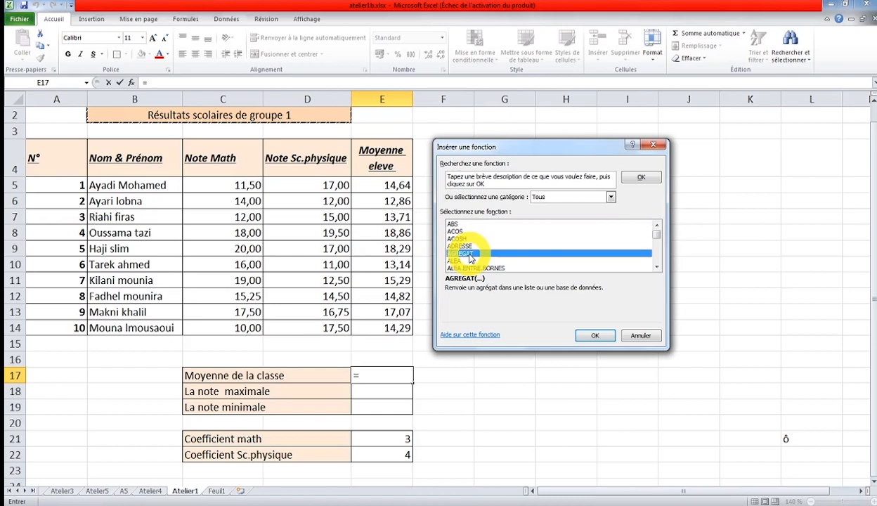
{"action": "key", "text": "m"}
{"action": "key", "text": "m"}
{"action": "key", "text": "m"}
{"action": "key", "text": "m"}
{"action": "key", "text": "m"}
{"action": "key", "text": "m"}
{"action": "key", "text": "m"}
{"action": "key", "text": "m"}
{"action": "key", "text": "m"}
{"action": "key", "text": "m"}
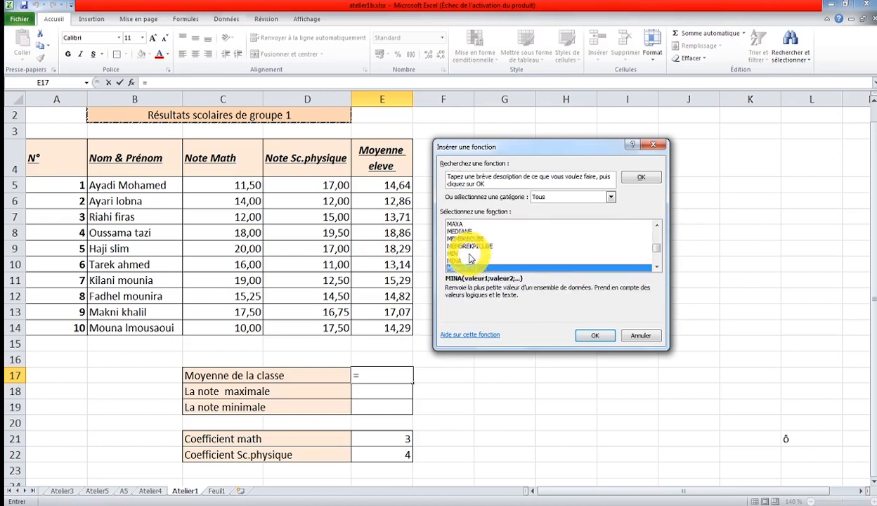
{"action": "key", "text": "m"}
{"action": "key", "text": "m"}
{"action": "key", "text": "m"}
{"action": "key", "text": "m"}
{"action": "key", "text": "m"}
{"action": "key", "text": "m"}
{"action": "key", "text": "m"}
{"action": "key", "text": "m"}
{"action": "key", "text": "m"}
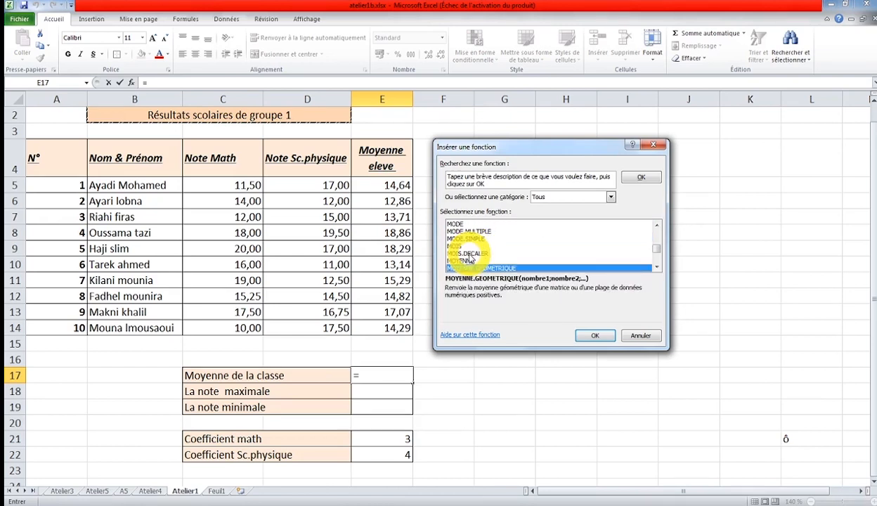
{"action": "left_click", "coordinate": [474, 262]}
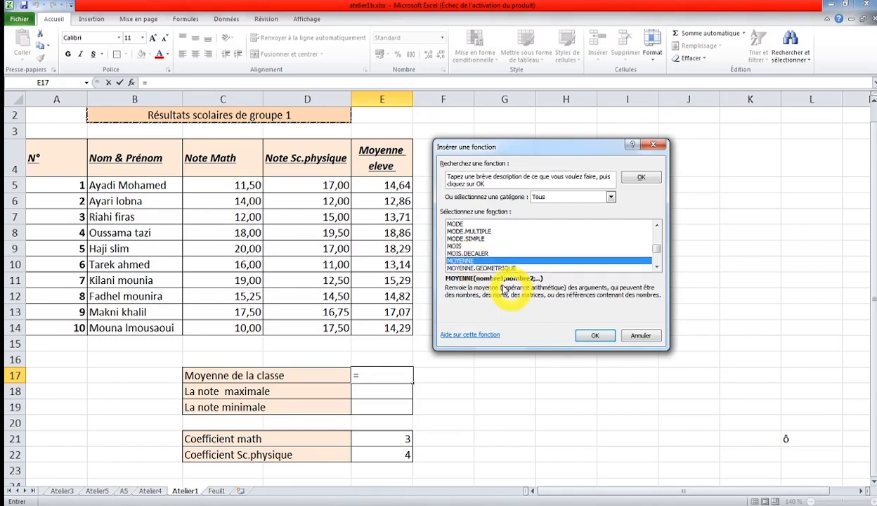
{"action": "left_click", "coordinate": [582, 336]}
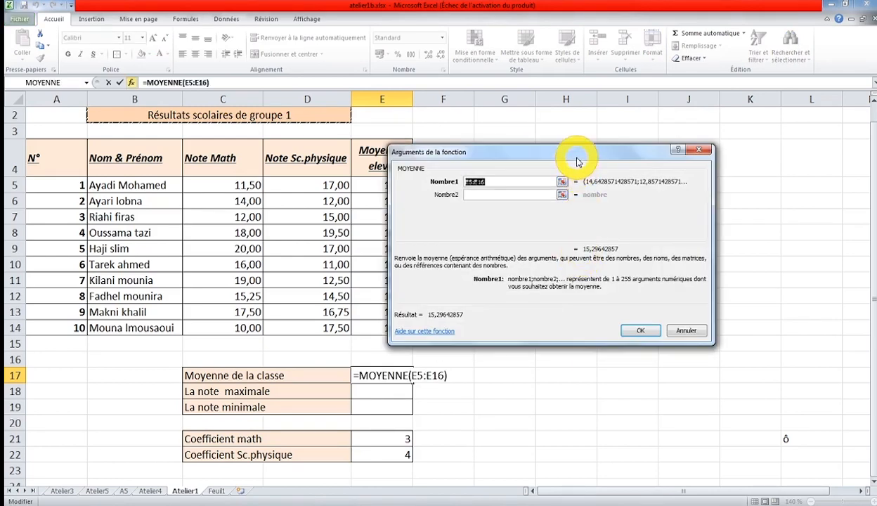
Set the Nombre1 argument of MOYENNE to the student averages E5:E14 and insert the formula
{"action": "left_click_drag", "start_coordinate": [576, 162], "coordinate": [629, 157]}
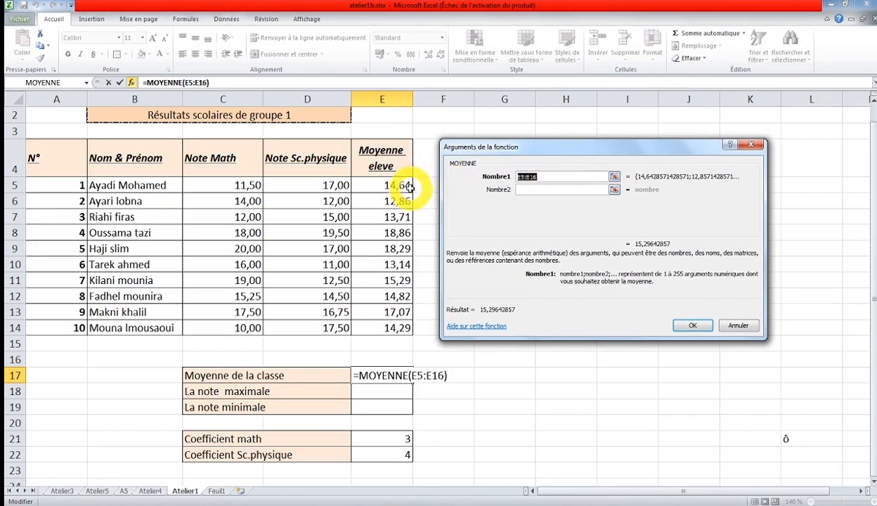
{"action": "left_click_drag", "start_coordinate": [407, 186], "coordinate": [399, 327]}
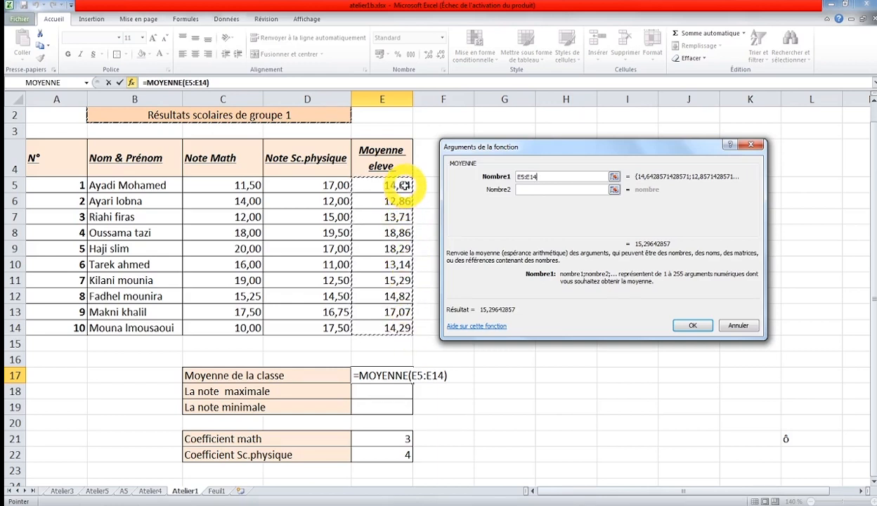
{"action": "left_click", "coordinate": [677, 325]}
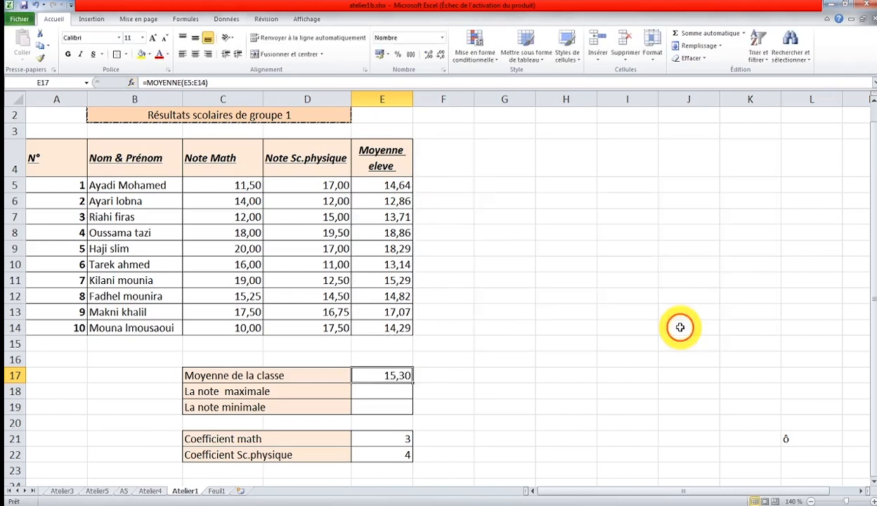
Start inserting a function in cell E18 for La note maximale and select MAX in the function list
{"action": "double_click", "coordinate": [399, 391]}
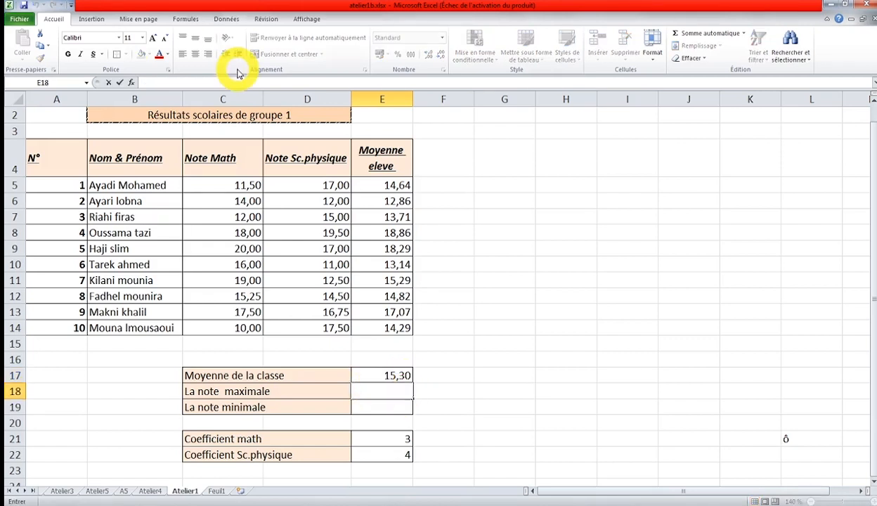
{"action": "left_click", "coordinate": [132, 83]}
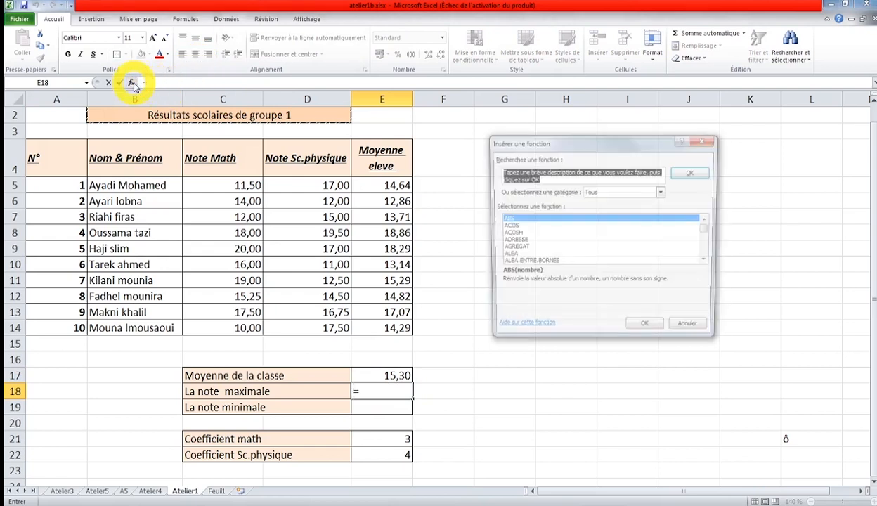
{"action": "left_click", "coordinate": [510, 256]}
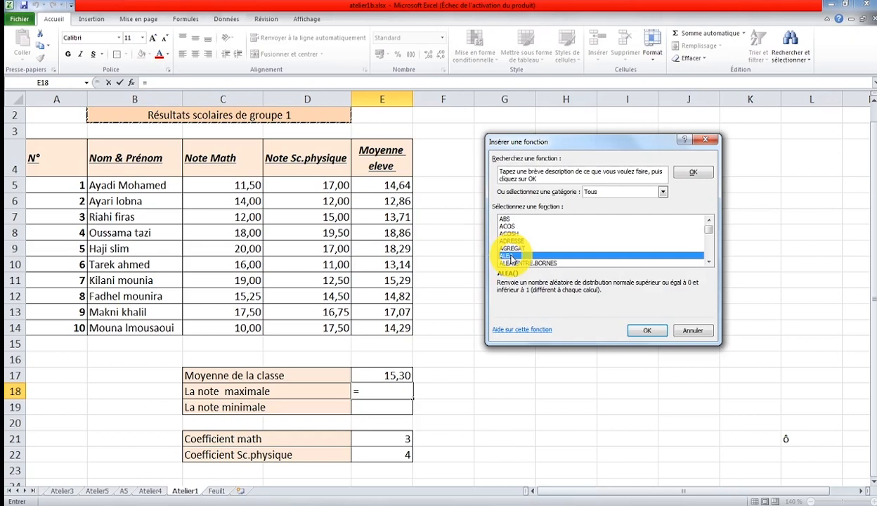
{"action": "key", "text": "m"}
{"action": "key", "text": "m"}
{"action": "key", "text": "m"}
{"action": "key", "text": "m"}
{"action": "key", "text": "m"}
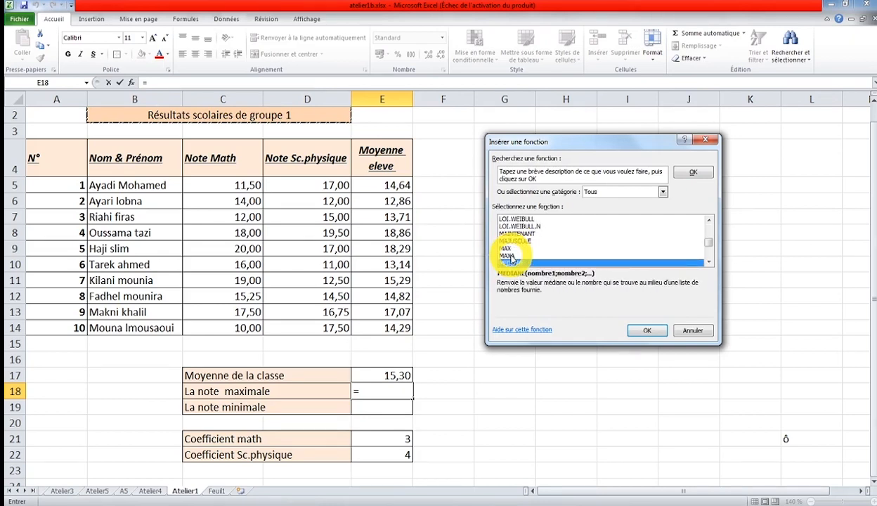
{"action": "key", "text": "Up"}
{"action": "key", "text": "Up"}
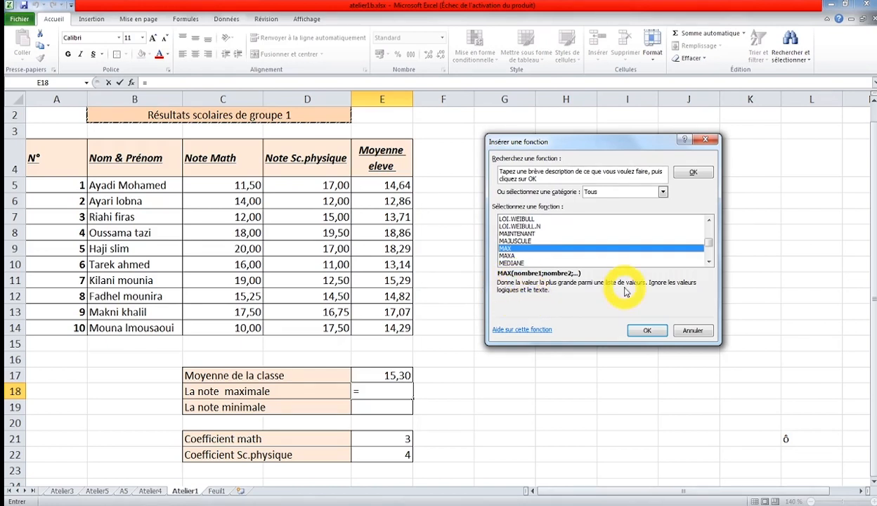
Accept the MAX function, set its Nombre1 argument to the student averages E5:E14 and insert the formula
{"action": "left_click", "coordinate": [643, 330]}
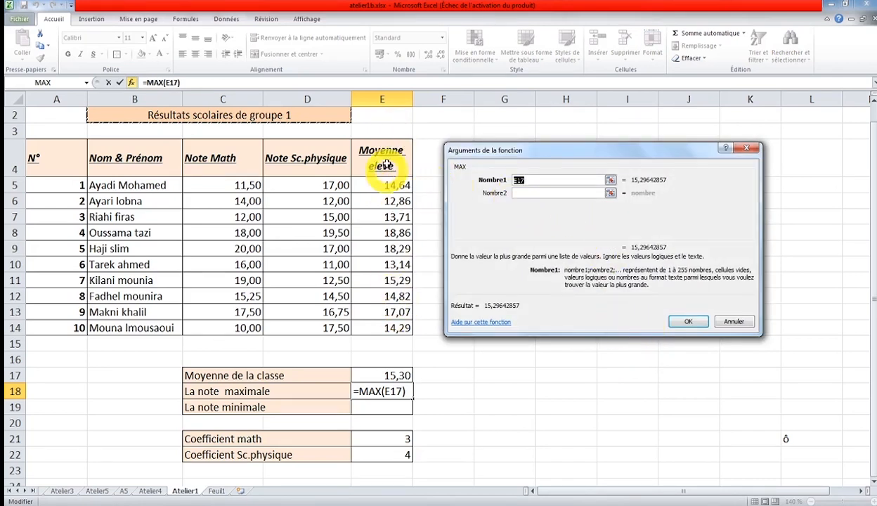
{"action": "left_click_drag", "start_coordinate": [382, 189], "coordinate": [387, 324]}
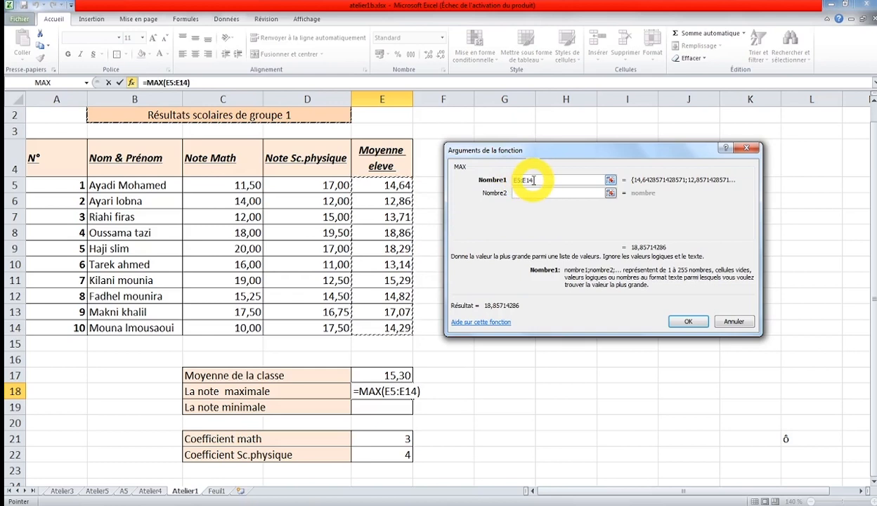
{"action": "left_click", "coordinate": [678, 322]}
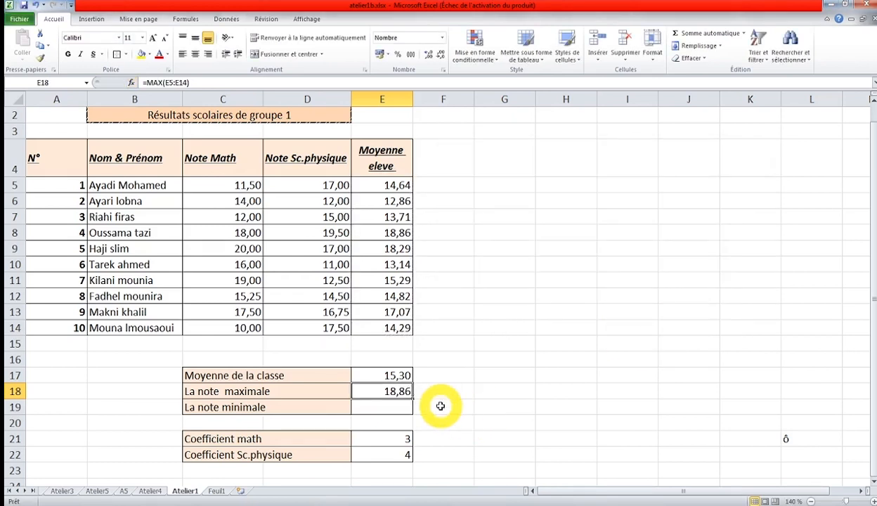
Start inserting a function in cell E19 for La note minimale and select MIN in the function list
{"action": "double_click", "coordinate": [401, 407]}
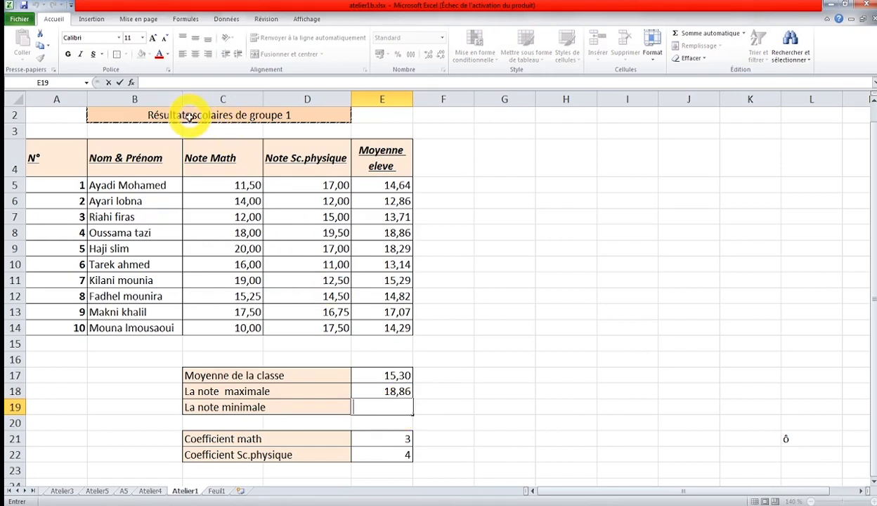
{"action": "left_click", "coordinate": [132, 83]}
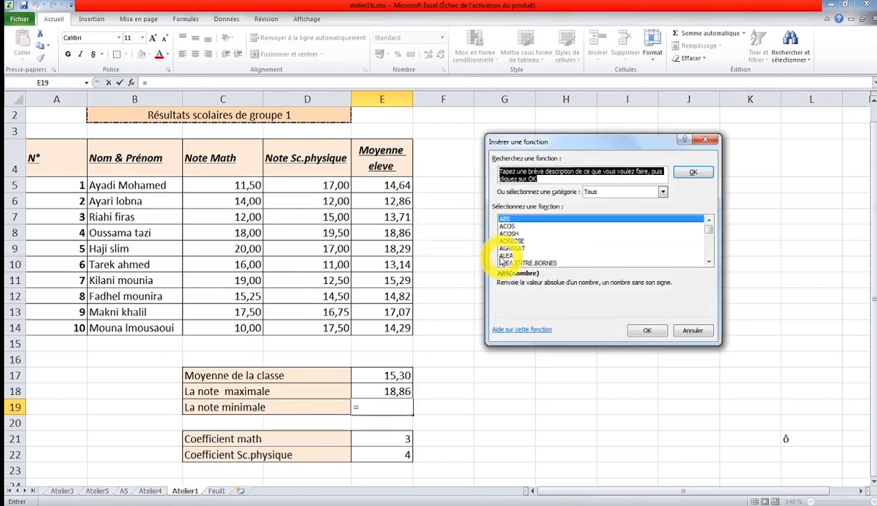
{"action": "left_click", "coordinate": [505, 256]}
{"action": "key", "text": "m"}
{"action": "key", "text": "m"}
{"action": "key", "text": "m"}
{"action": "key", "text": "m"}
{"action": "key", "text": "m"}
{"action": "key", "text": "m"}
{"action": "key", "text": "m"}
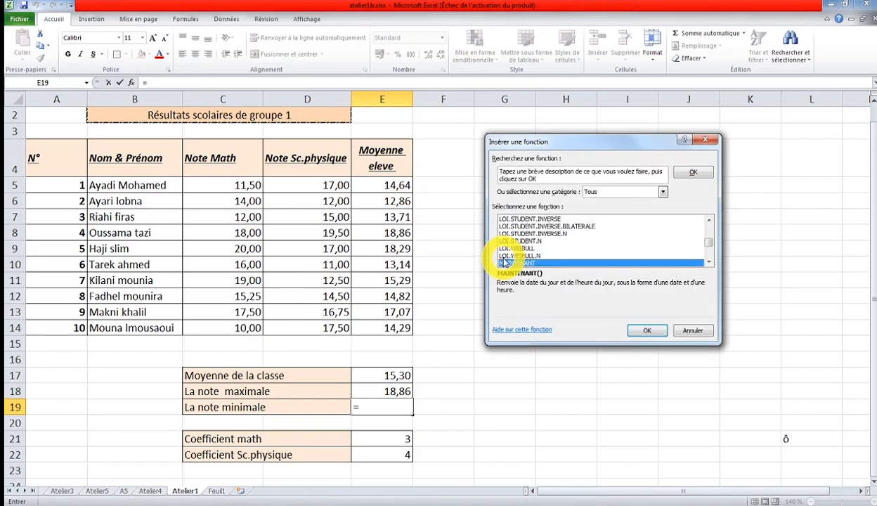
{"action": "key", "text": "m"}
{"action": "key", "text": "m"}
{"action": "key", "text": "m"}
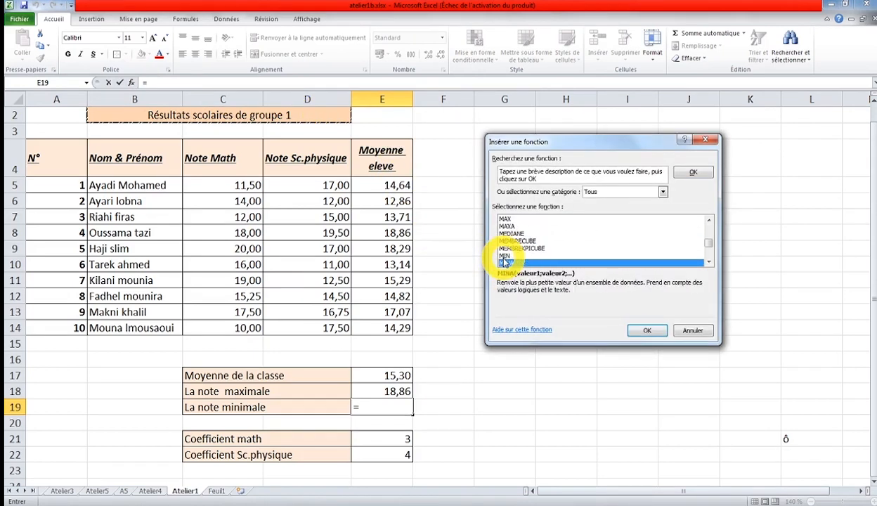
{"action": "left_click", "coordinate": [504, 250]}
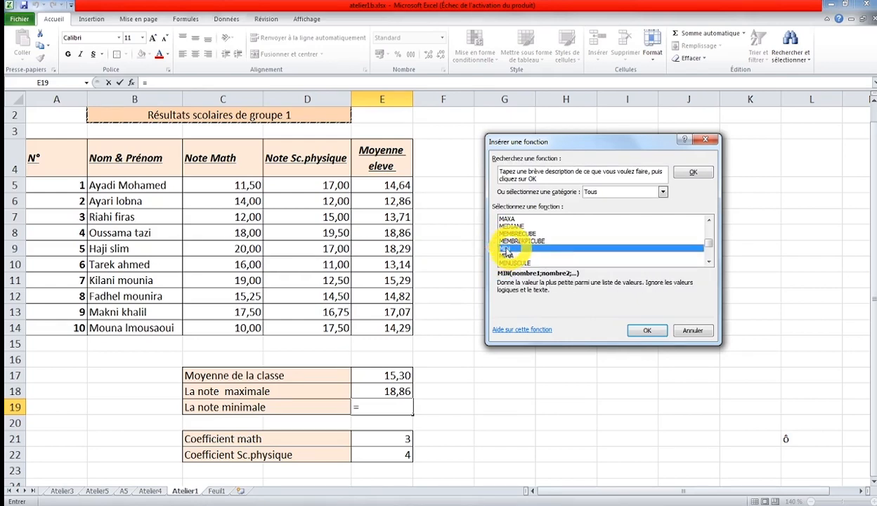
Accept the MIN function, set its Nombre1 argument to E5:E14 and insert the formula for the lowest grade
{"action": "left_click", "coordinate": [635, 327]}
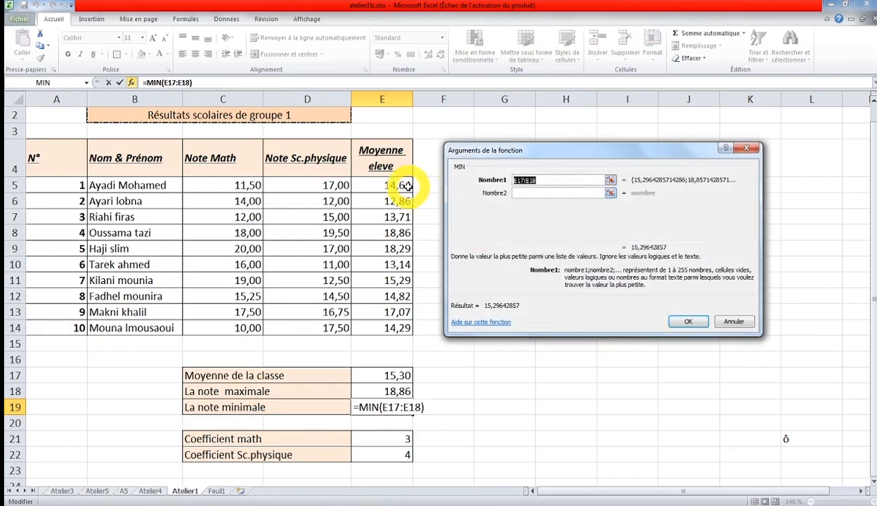
{"action": "left_click_drag", "start_coordinate": [398, 185], "coordinate": [400, 327]}
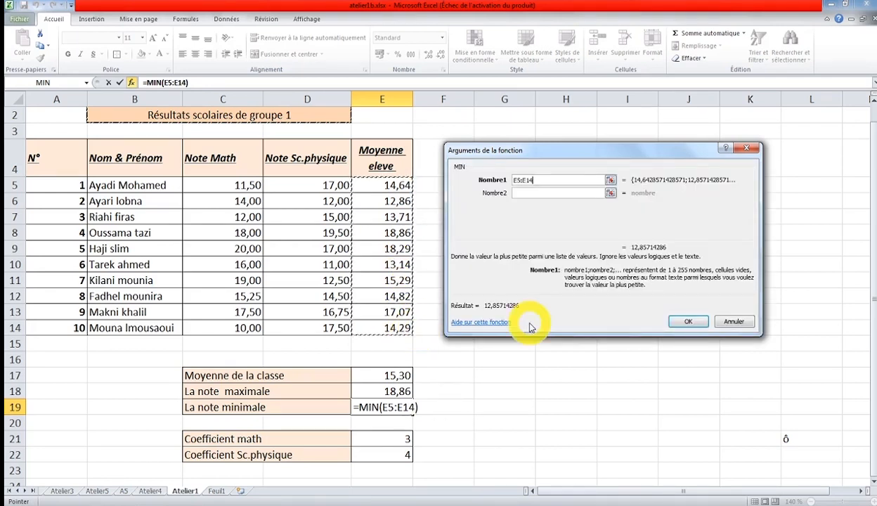
{"action": "left_click", "coordinate": [671, 320]}
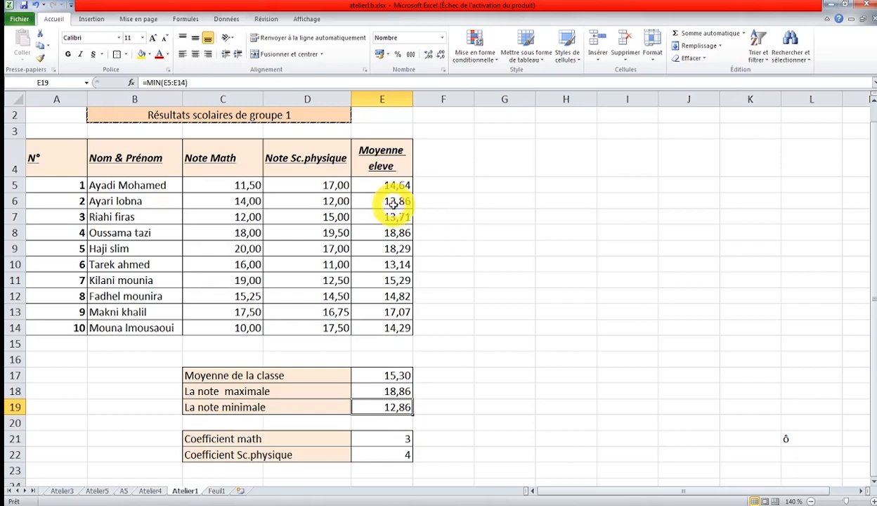
{"action": "key", "text": "Down"}
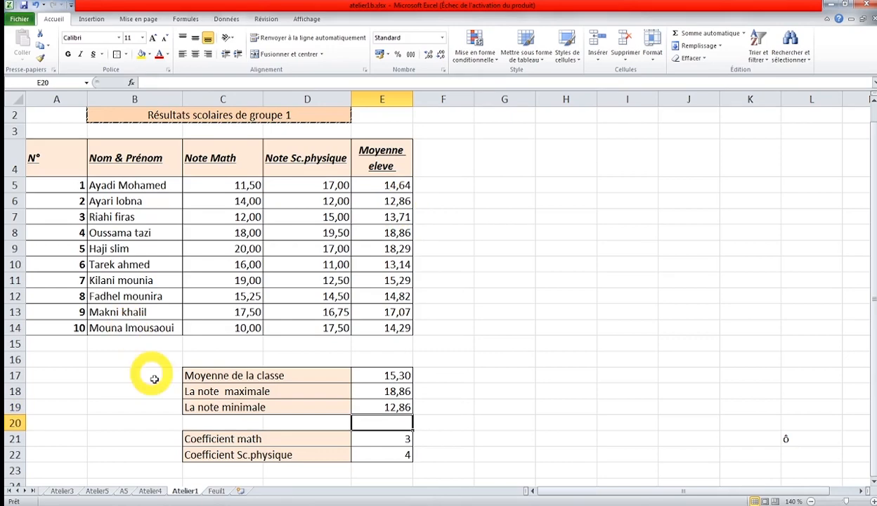
Switch to the Atelier4 sheet and examine the Moyenne column and the Moyenne, Minimum and Maximum rows of the city table
{"action": "left_click", "coordinate": [151, 491]}
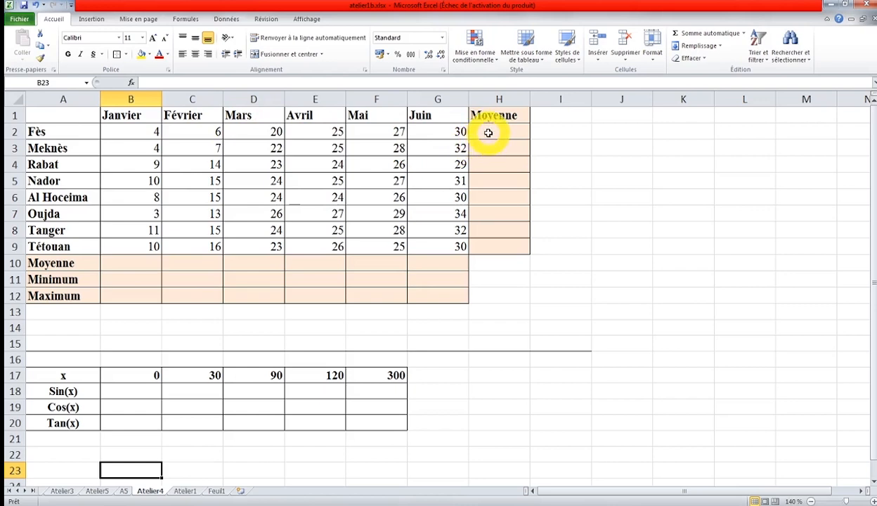
{"action": "left_click", "coordinate": [496, 97]}
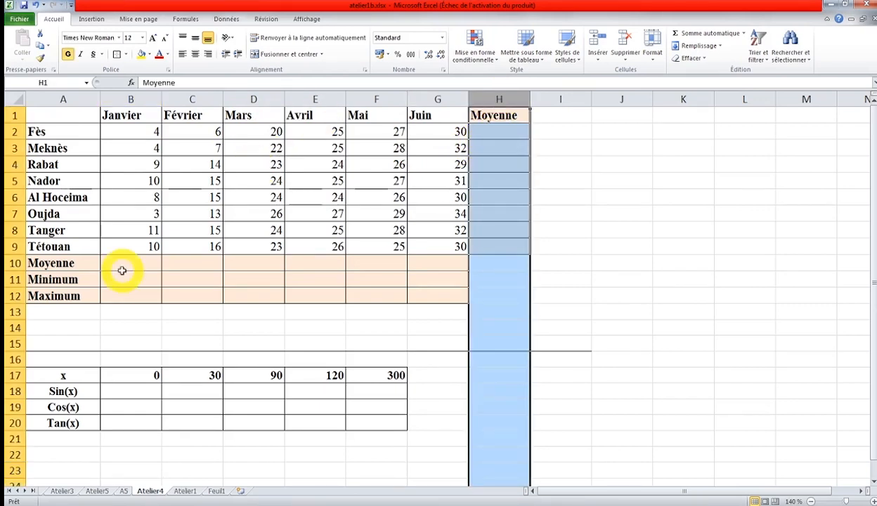
{"action": "left_click", "coordinate": [16, 263]}
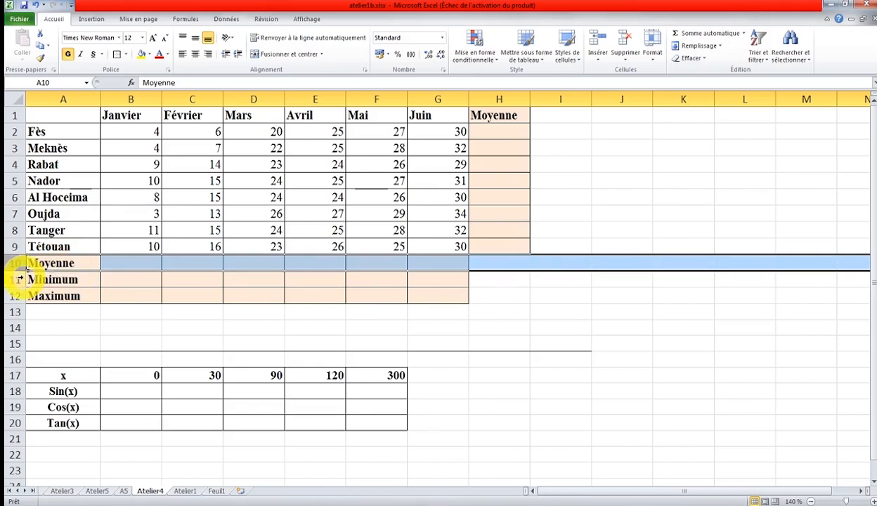
{"action": "left_click", "coordinate": [19, 279]}
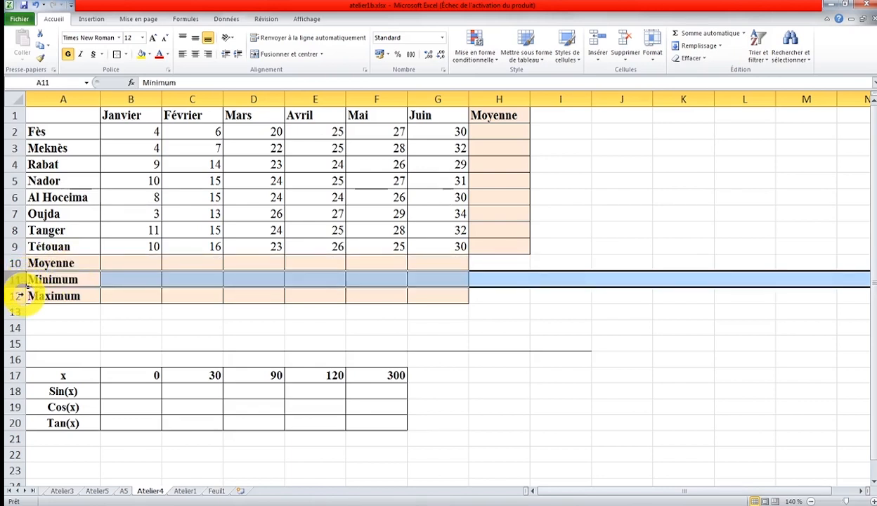
{"action": "left_click", "coordinate": [18, 295]}
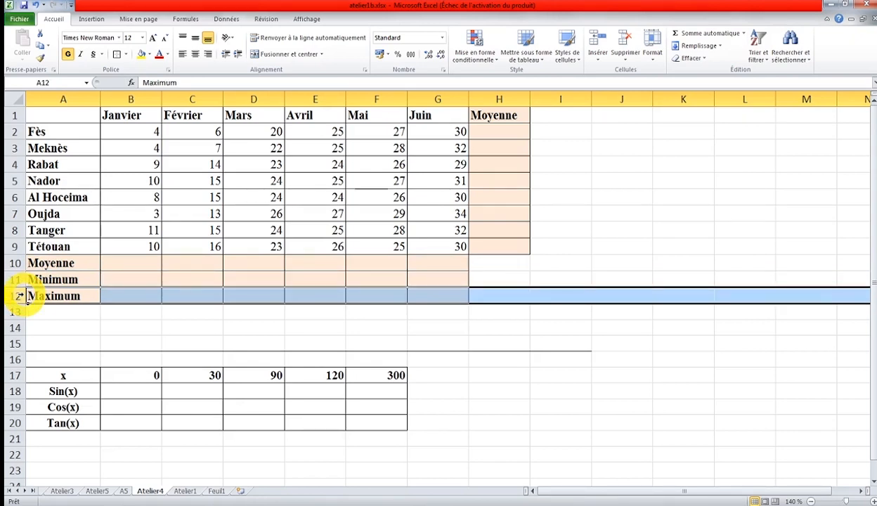
Start inserting a function in cell H2 for the Fès average and look for MOYENNE among the functions starting with M
{"action": "left_click", "coordinate": [478, 135]}
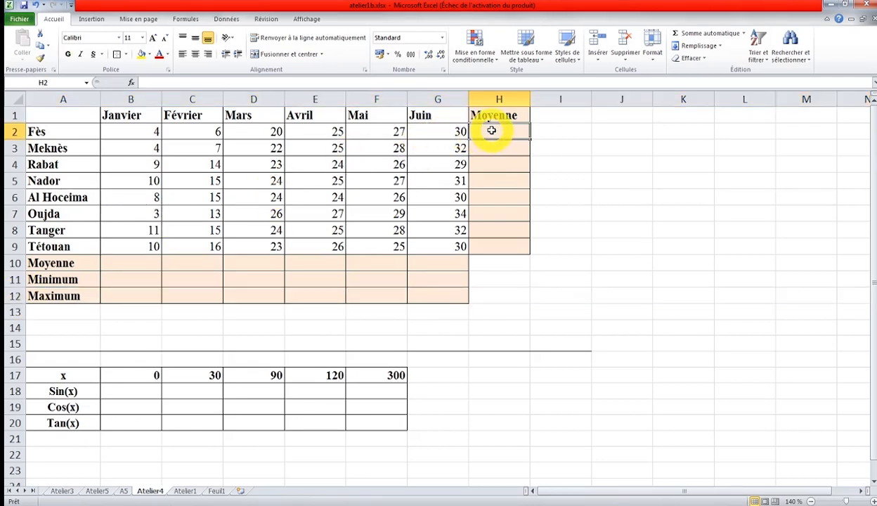
{"action": "double_click", "coordinate": [492, 131]}
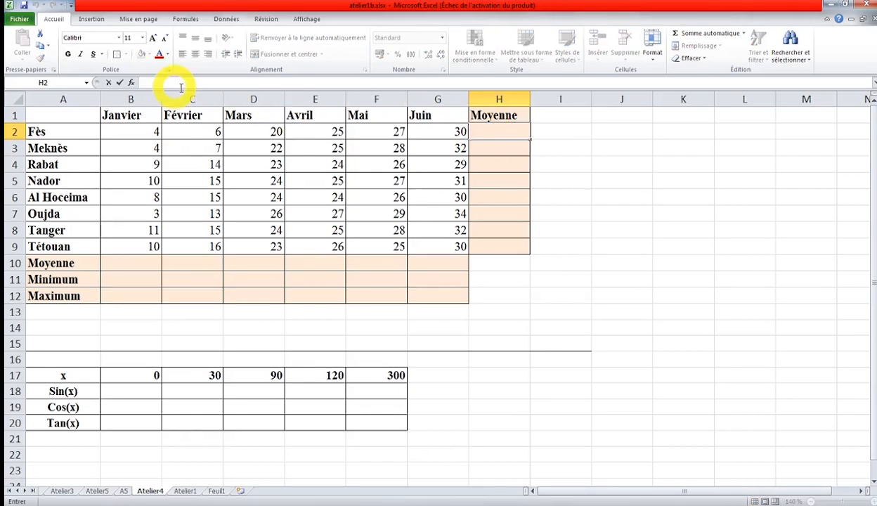
{"action": "left_click", "coordinate": [132, 83]}
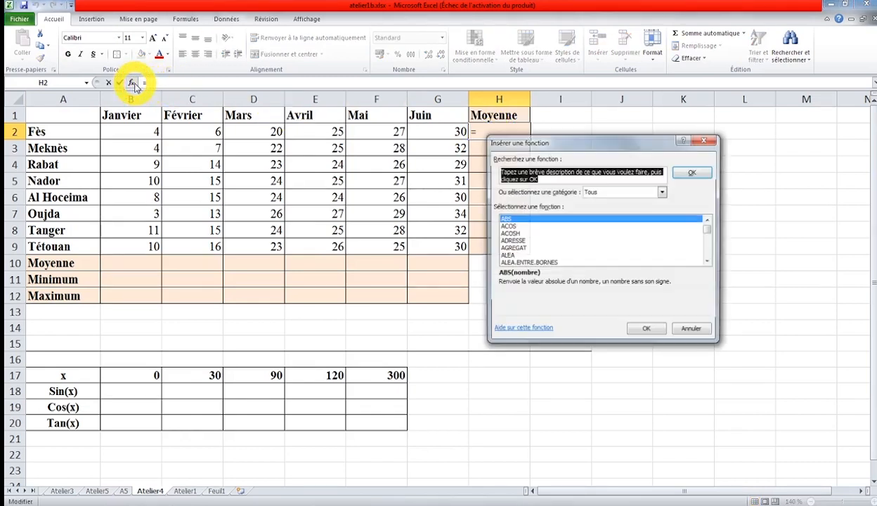
{"action": "left_click_drag", "start_coordinate": [505, 135], "coordinate": [596, 190]}
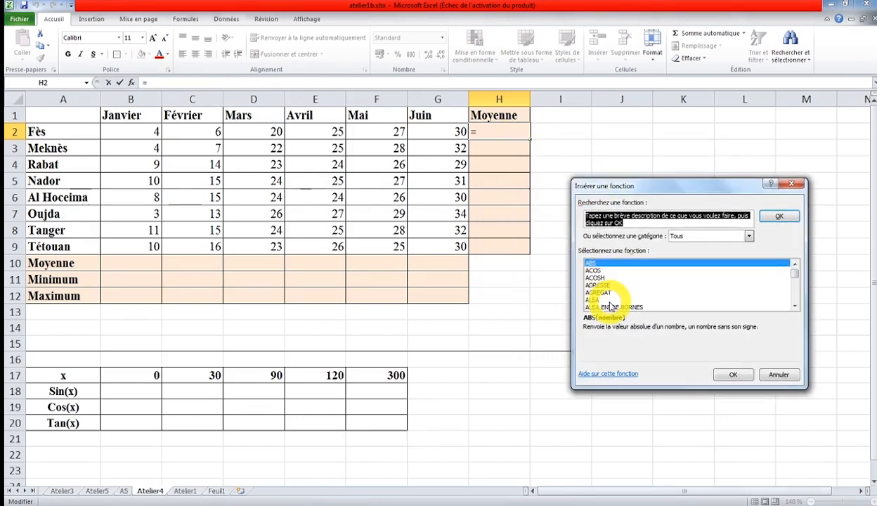
{"action": "left_click", "coordinate": [612, 290]}
{"action": "key", "text": "m"}
{"action": "key", "text": "m"}
{"action": "key", "text": "m"}
{"action": "key", "text": "m"}
{"action": "key", "text": "m"}
{"action": "key", "text": "m"}
{"action": "key", "text": "m"}
{"action": "key", "text": "m"}
{"action": "key", "text": "m"}
{"action": "key", "text": "m"}
{"action": "key", "text": "m"}
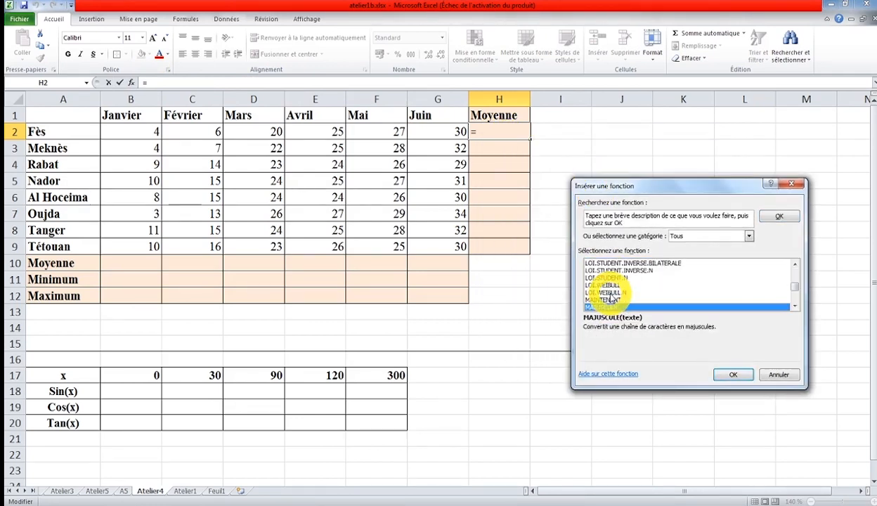
{"action": "key", "text": "m"}
{"action": "key", "text": "m"}
{"action": "key", "text": "m"}
{"action": "key", "text": "m"}
{"action": "key", "text": "m"}
{"action": "key", "text": "m"}
{"action": "key", "text": "m"}
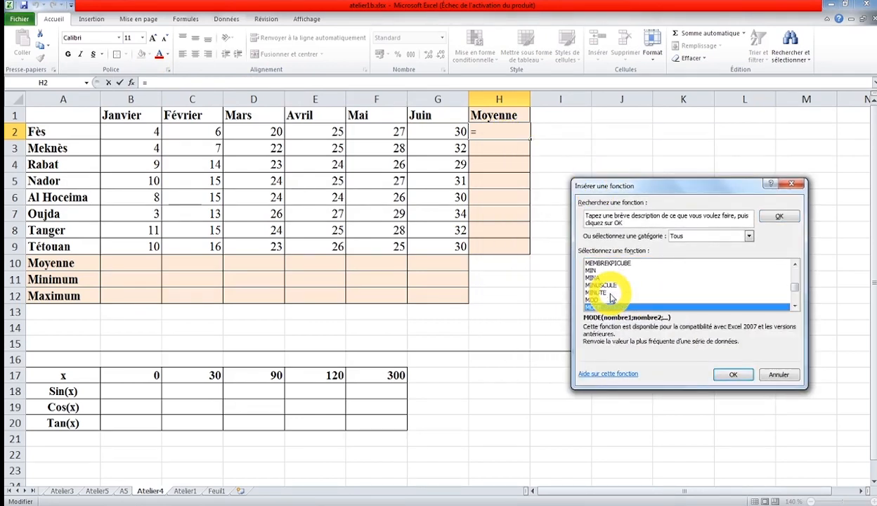
Accept the MOYENNE function, set its Nombre1 argument to the Fès values B2:G2 and insert the formula
{"action": "left_click", "coordinate": [728, 373]}
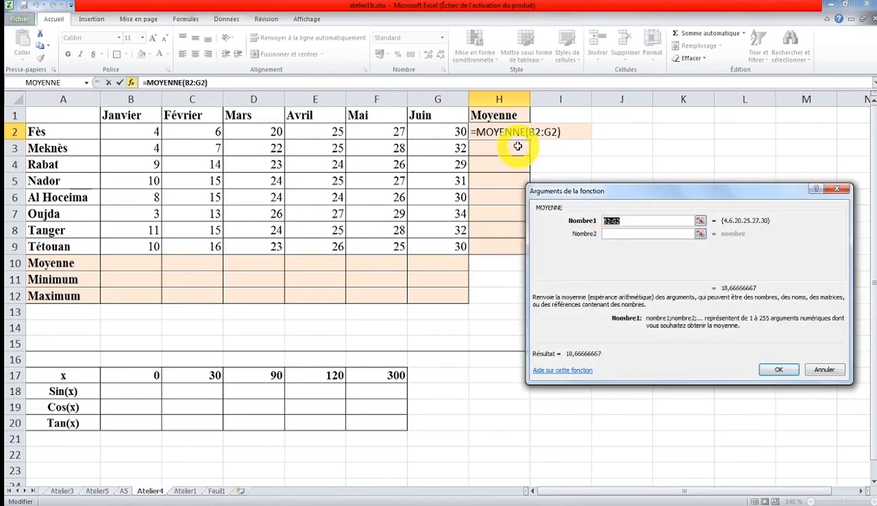
{"action": "left_click_drag", "start_coordinate": [150, 132], "coordinate": [434, 133]}
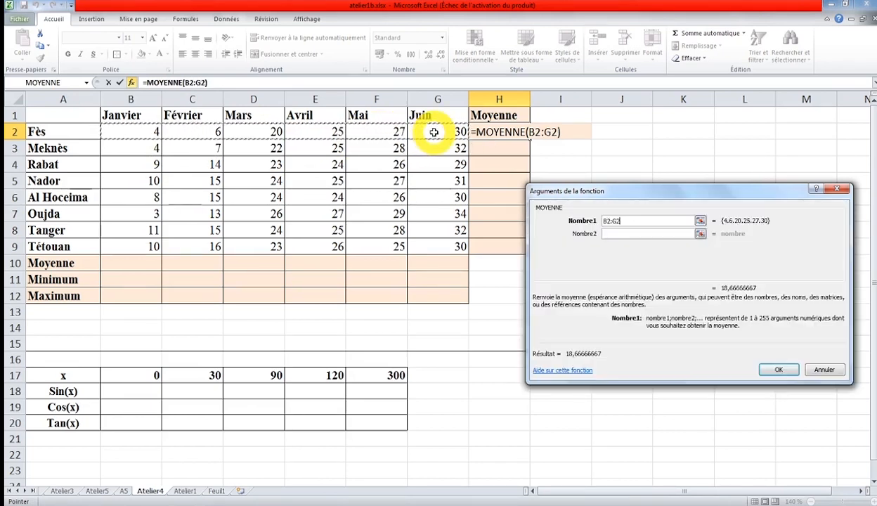
{"action": "left_click", "coordinate": [761, 369]}
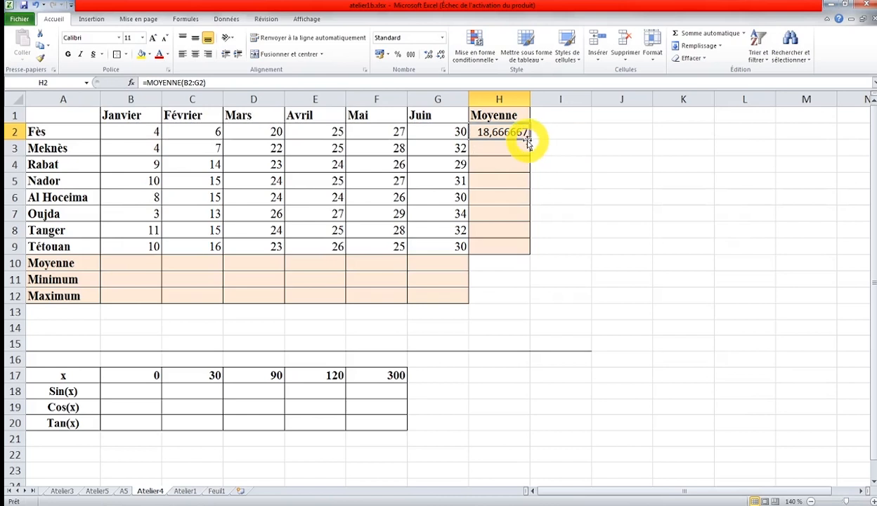
Enter the formula =MOYENNE(B3:G3) in cell H3 to calculate the Meknès average
{"action": "double_click", "coordinate": [523, 146]}
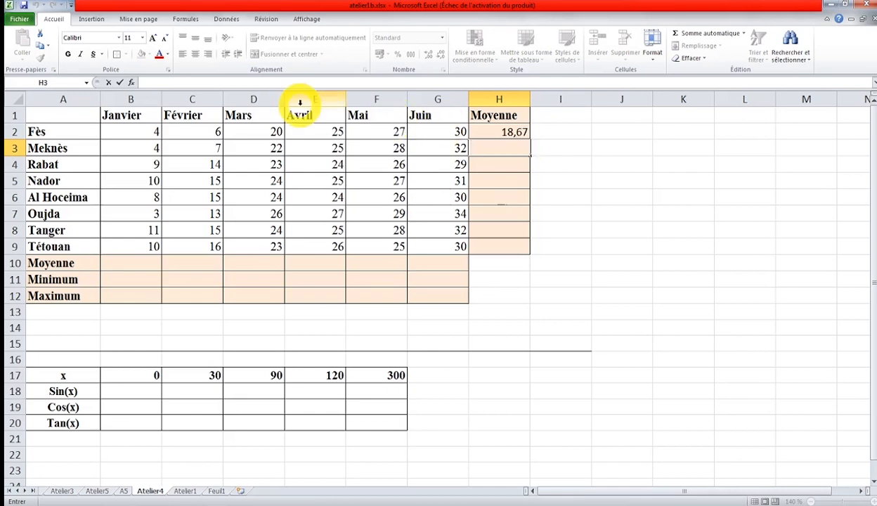
{"action": "type", "text": "=MOYENN"}
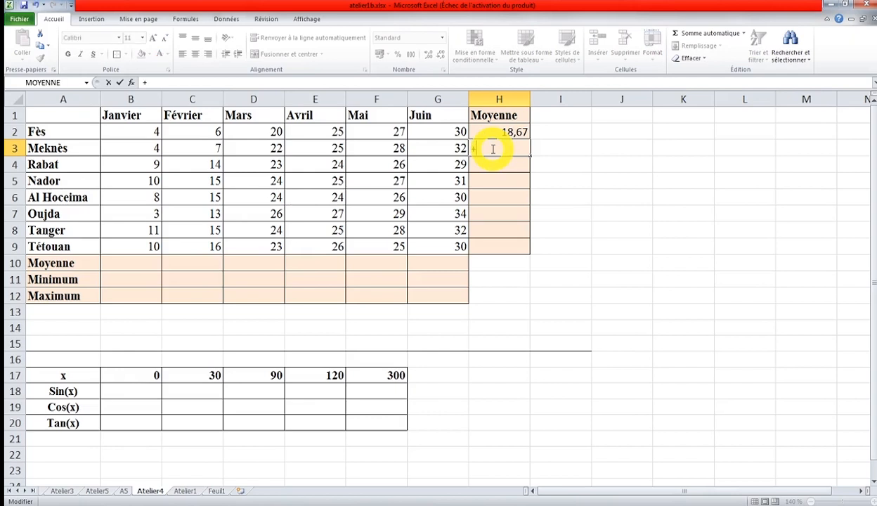
{"action": "type", "text": "E"}
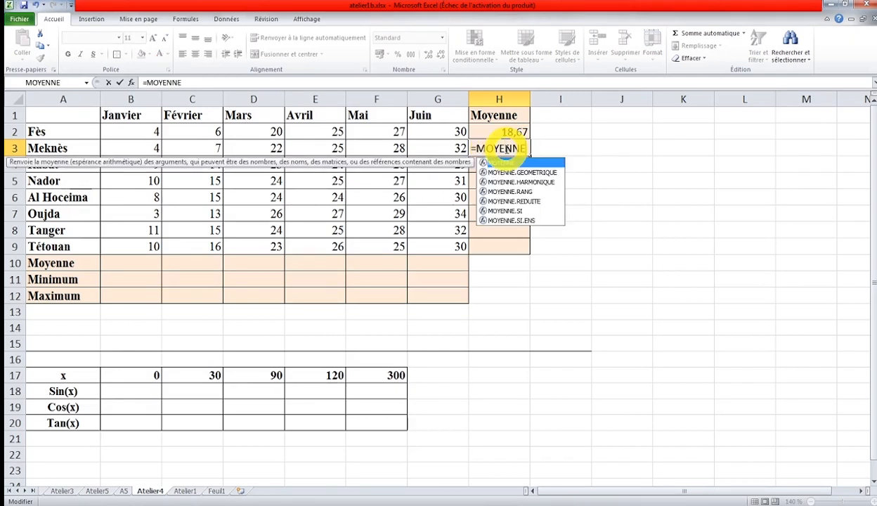
{"action": "type", "text": "("}
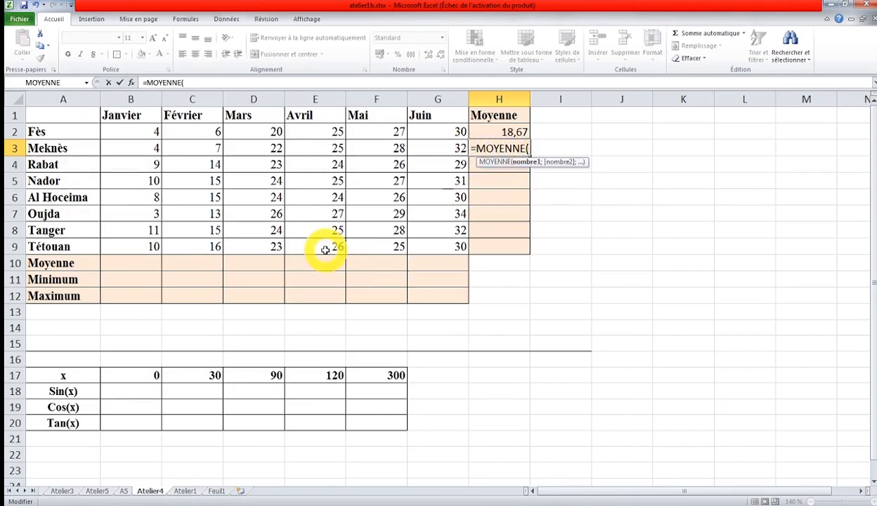
{"action": "left_click_drag", "start_coordinate": [152, 148], "coordinate": [428, 150]}
{"action": "type", "text": ")"}
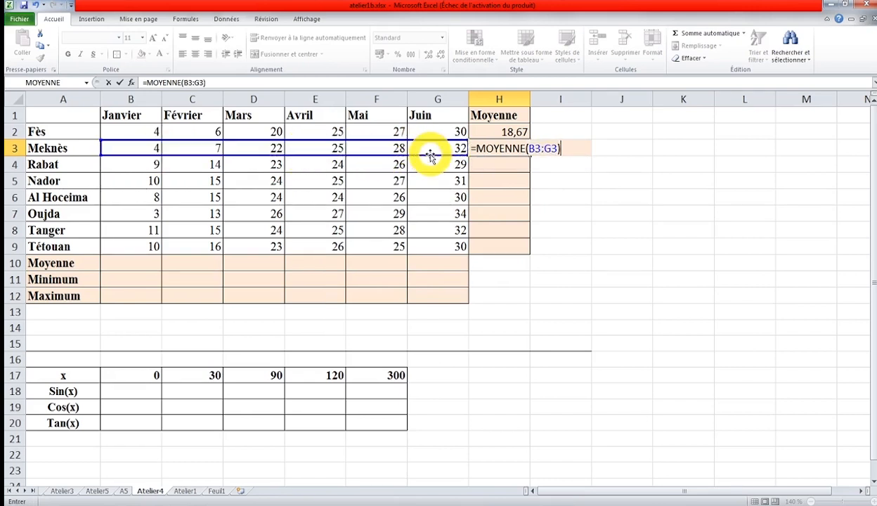
{"action": "key", "text": "Return"}
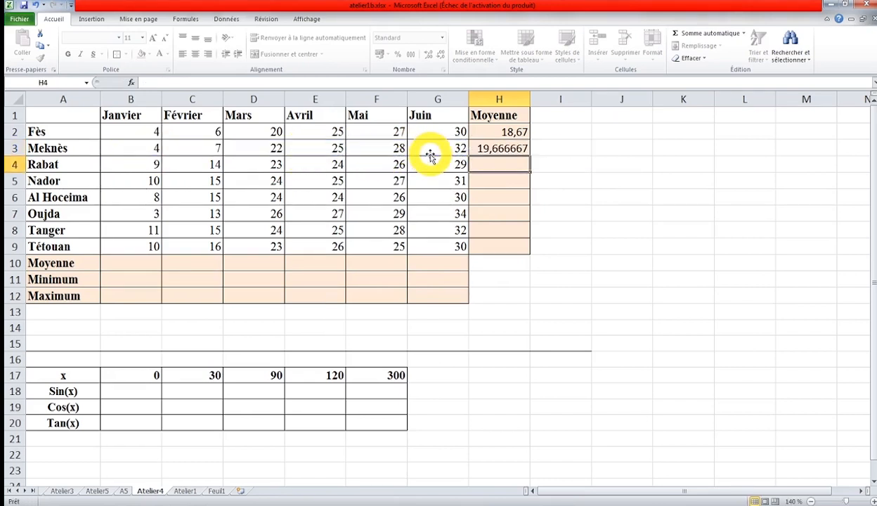
Reduce the Meknès average in H3 to two decimal places
{"action": "left_click", "coordinate": [496, 149]}
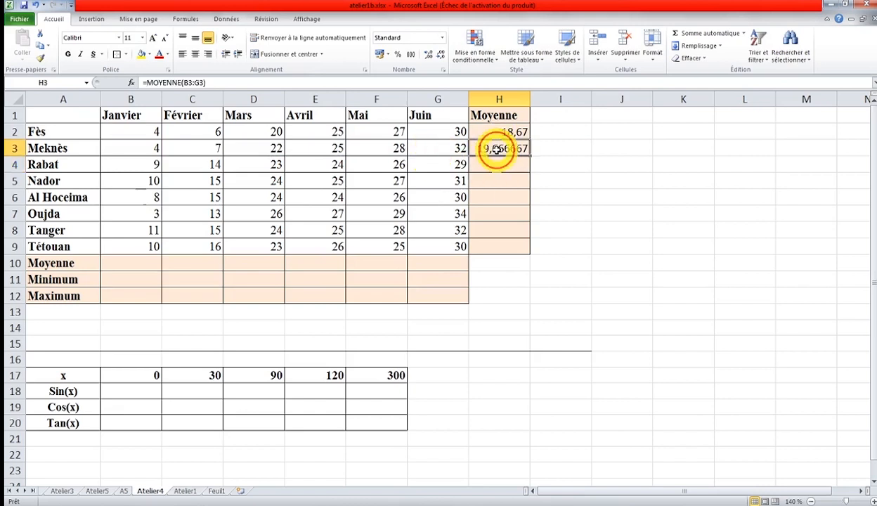
{"action": "left_click", "coordinate": [440, 55]}
{"action": "left_click", "coordinate": [441, 54]}
{"action": "left_click", "coordinate": [441, 54]}
{"action": "left_click", "coordinate": [441, 54]}
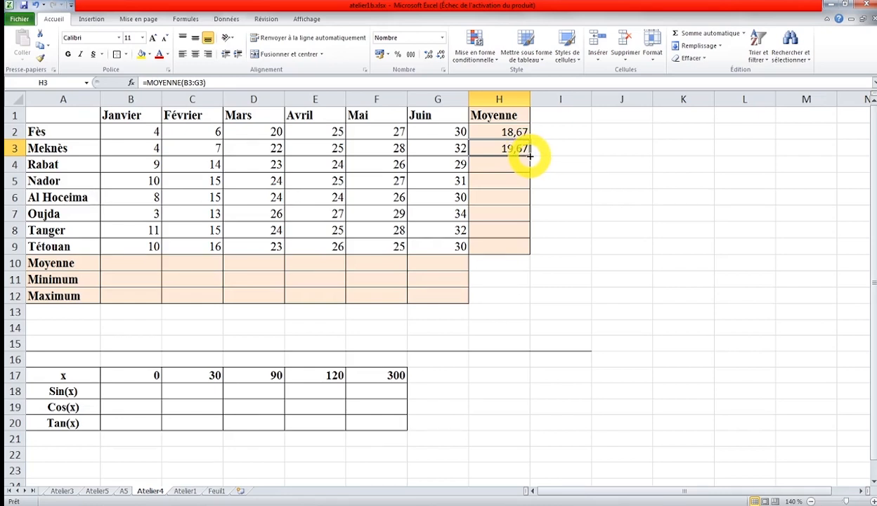
Copy the average formula from H3 down to H9 for the remaining cities and check the copied Rabat formula in H4
{"action": "left_click_drag", "start_coordinate": [529, 155], "coordinate": [532, 254]}
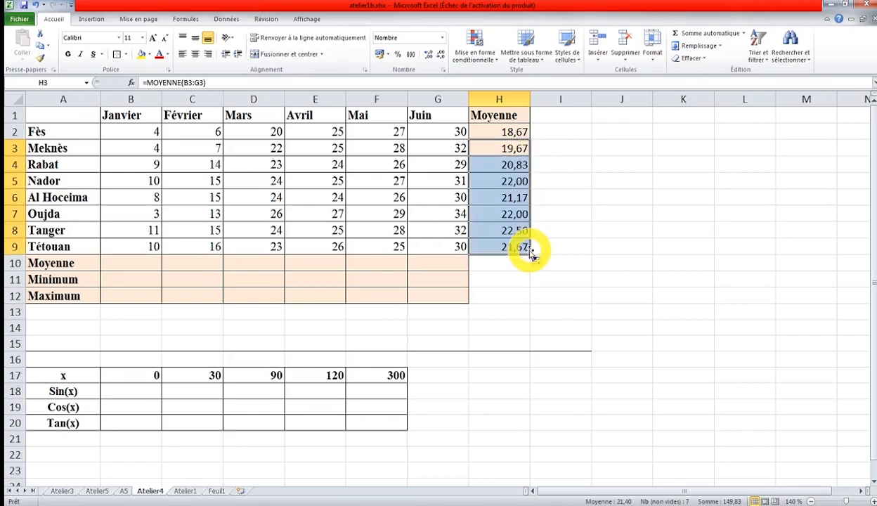
{"action": "double_click", "coordinate": [507, 165]}
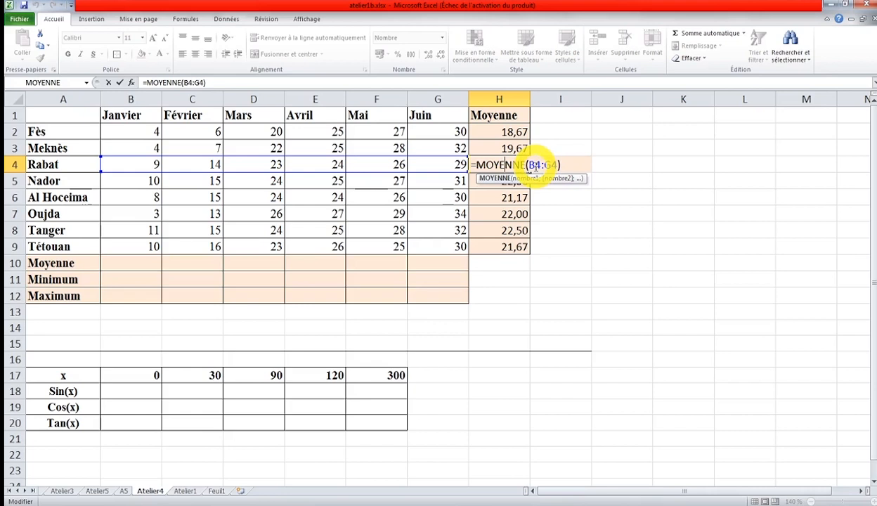
{"action": "key", "text": "Return"}
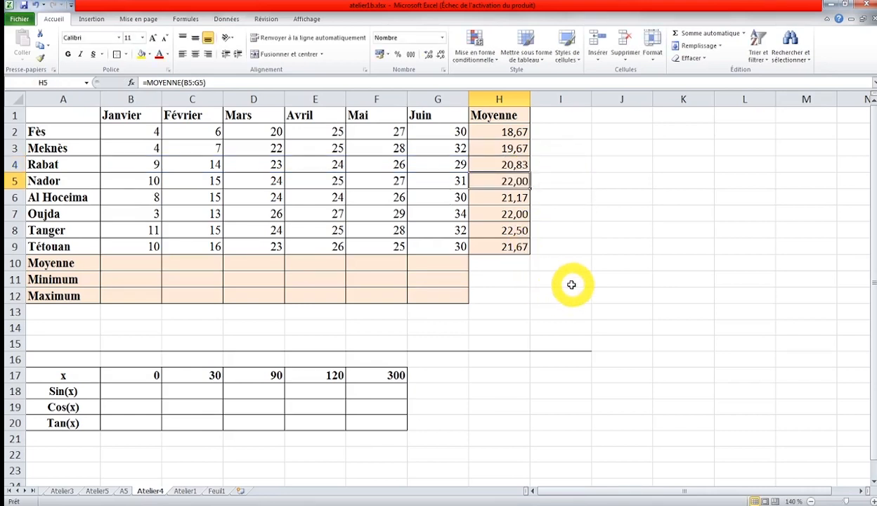